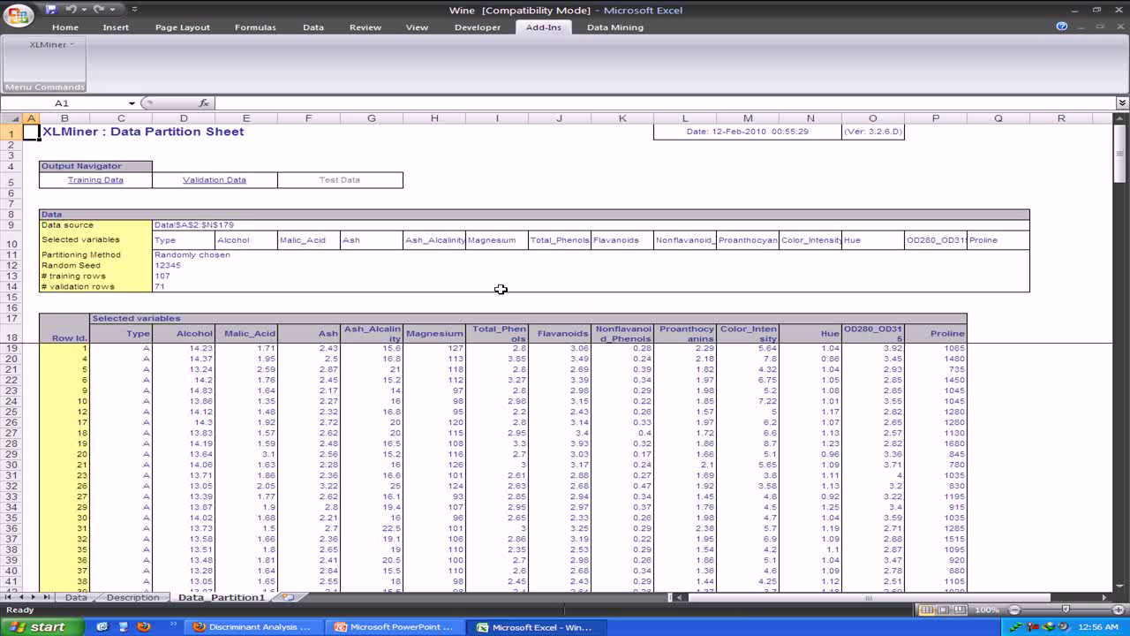
Look through the training data and validation data sections of the Wine data partition sheet.
{"action": "left_click", "coordinate": [97, 187]}
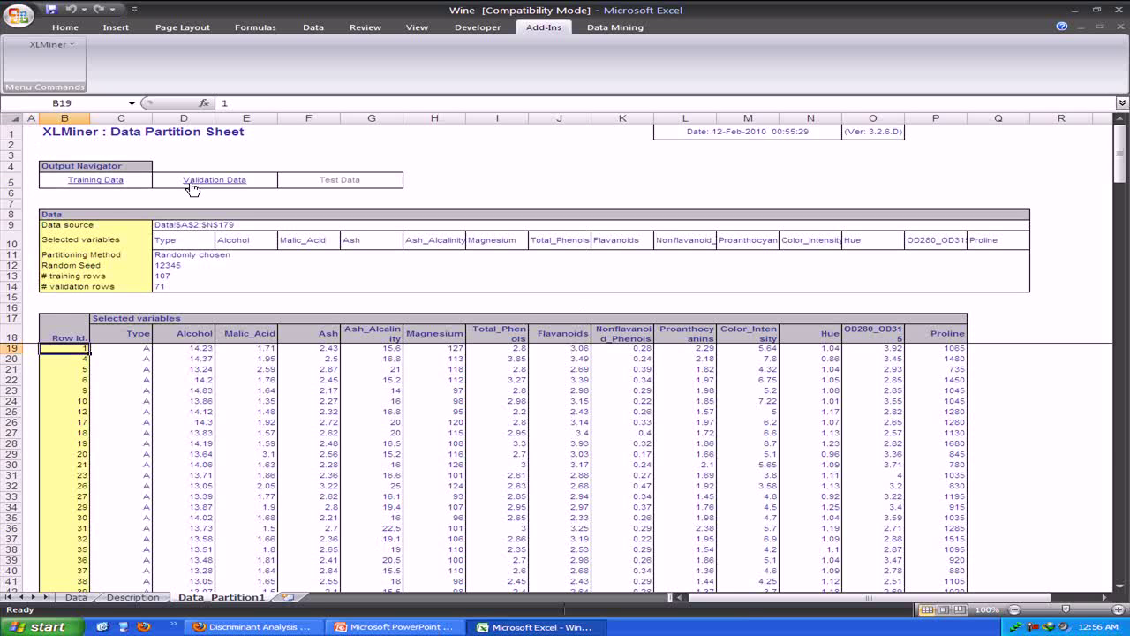
{"action": "left_click", "coordinate": [192, 187]}
{"action": "left_click", "coordinate": [75, 182]}
Start an XLMiner discriminant analysis with all variables from Alcohol to Proline as inputs and Type as the output variable.
{"action": "left_click", "coordinate": [48, 44]}
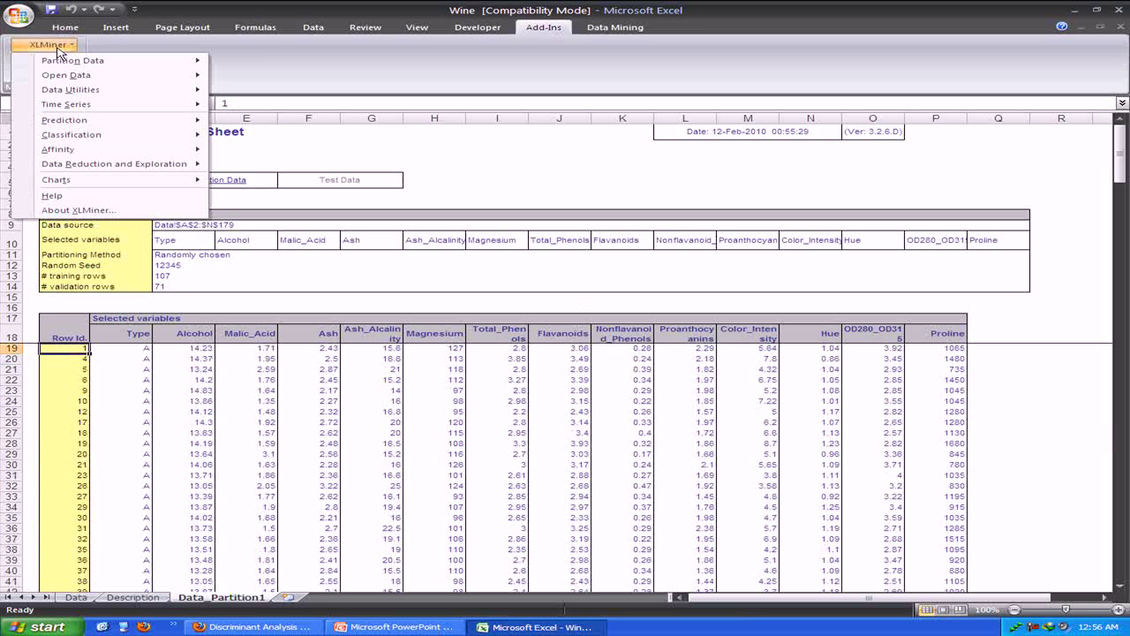
{"action": "mouse_move", "coordinate": [168, 134]}
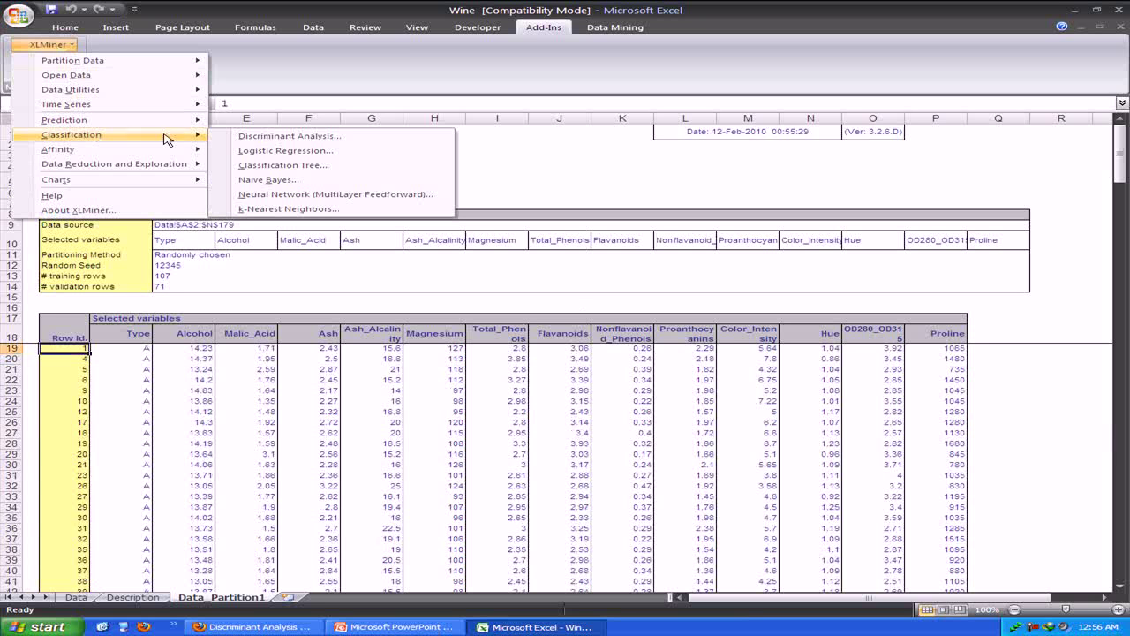
{"action": "left_click", "coordinate": [245, 138]}
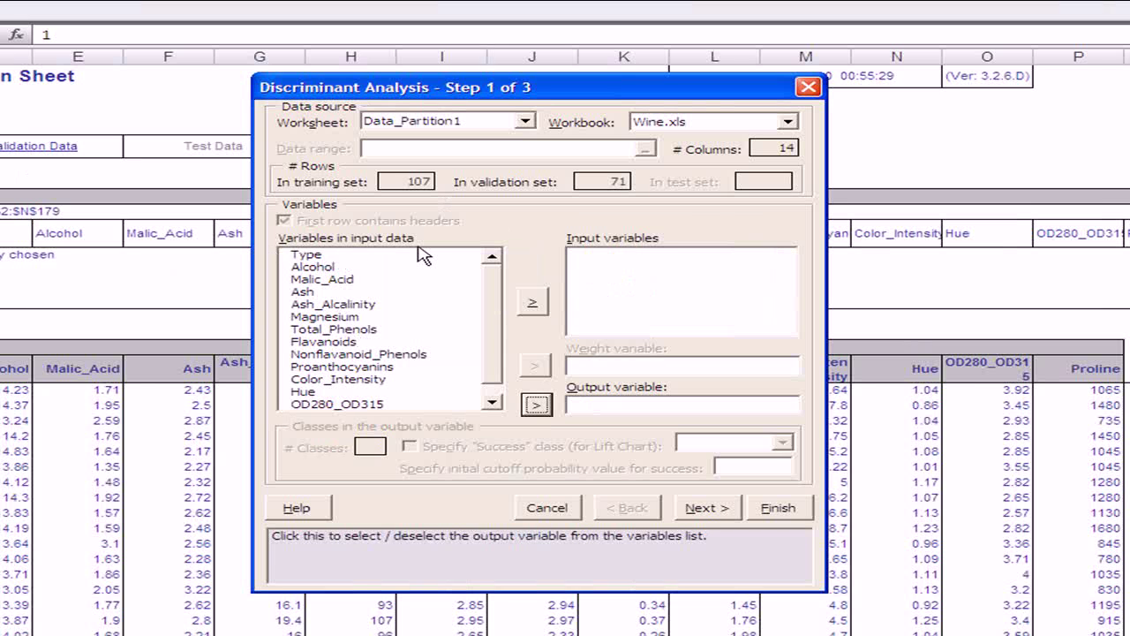
{"action": "left_click_drag", "start_coordinate": [296, 267], "coordinate": [305, 435]}
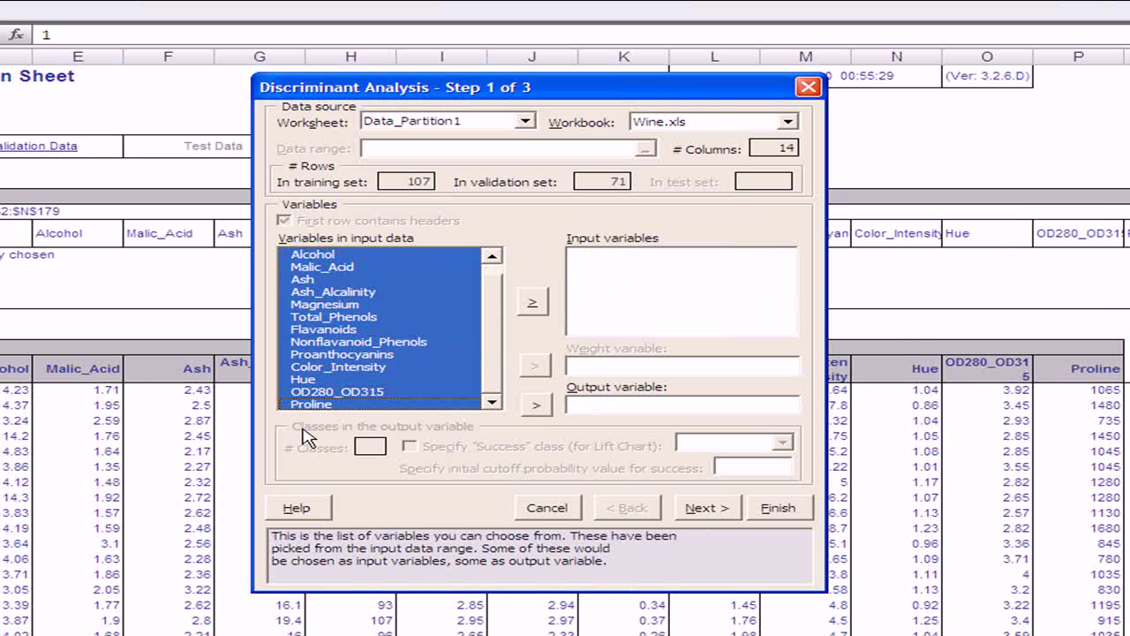
{"action": "left_click", "coordinate": [533, 302]}
{"action": "left_click", "coordinate": [302, 257]}
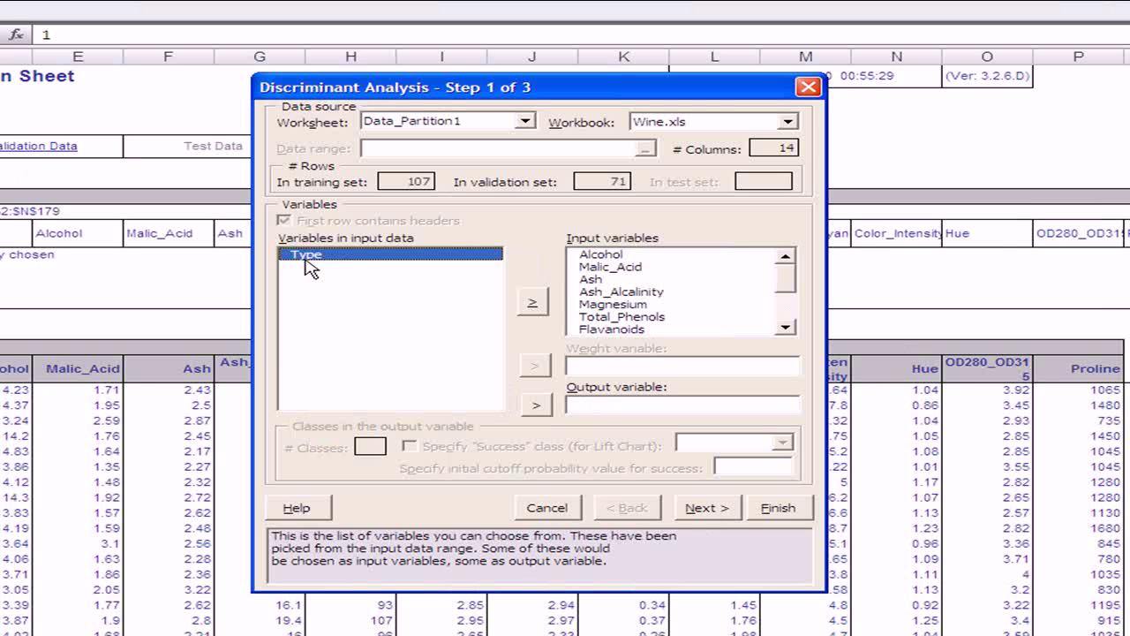
{"action": "left_click", "coordinate": [537, 406]}
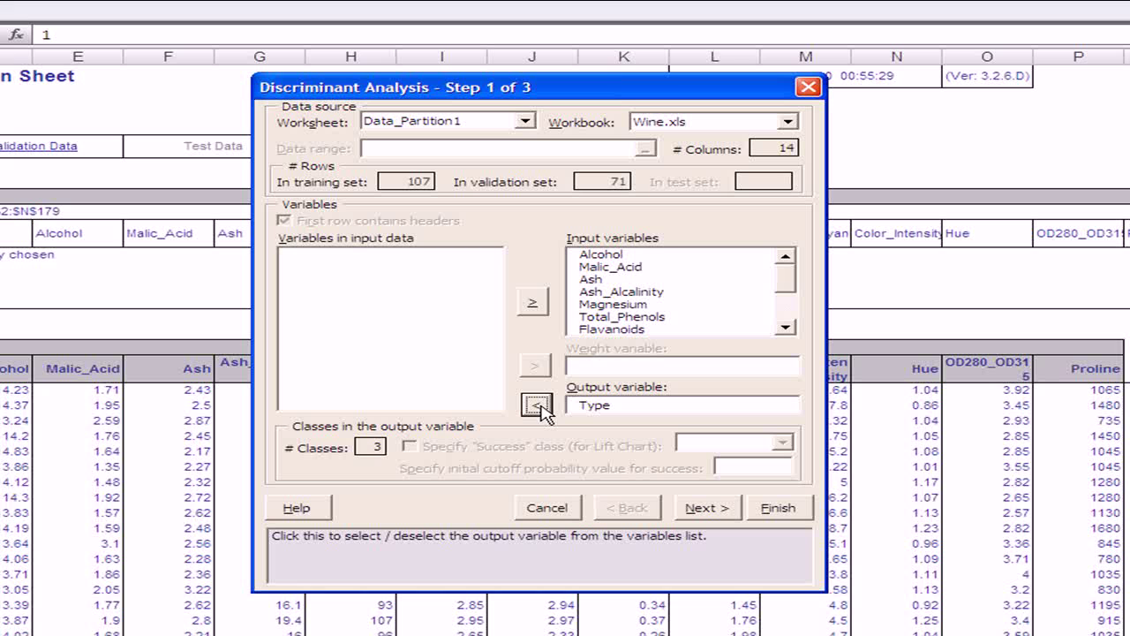
Set the prior class probabilities according to relative occurrences in the training data and proceed to the output options.
{"action": "left_click", "coordinate": [710, 509]}
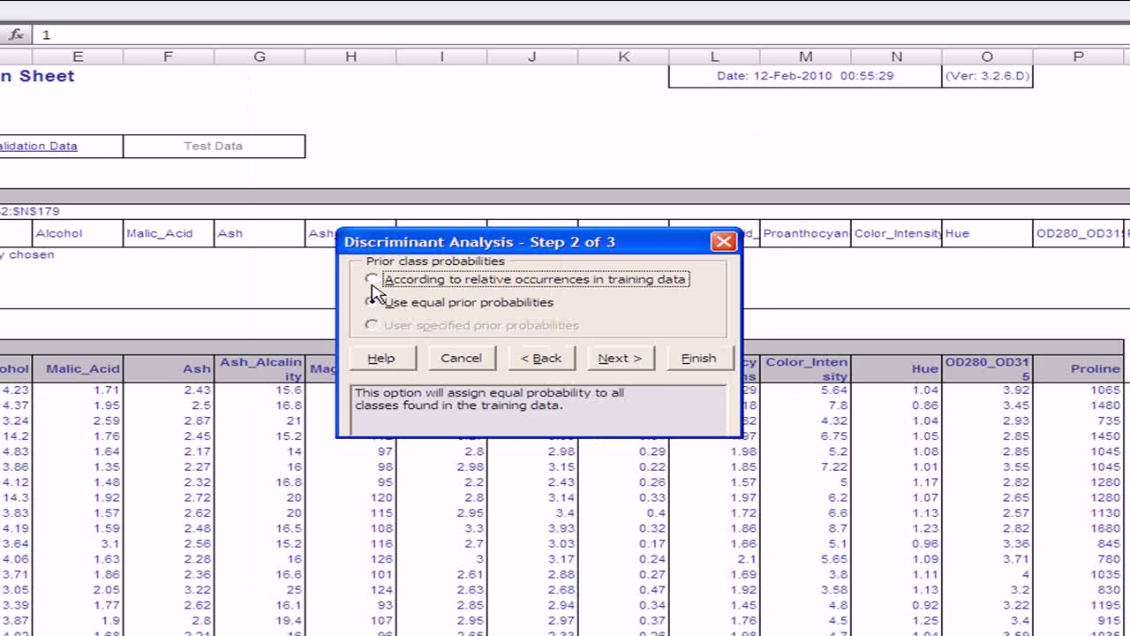
{"action": "left_click", "coordinate": [372, 281]}
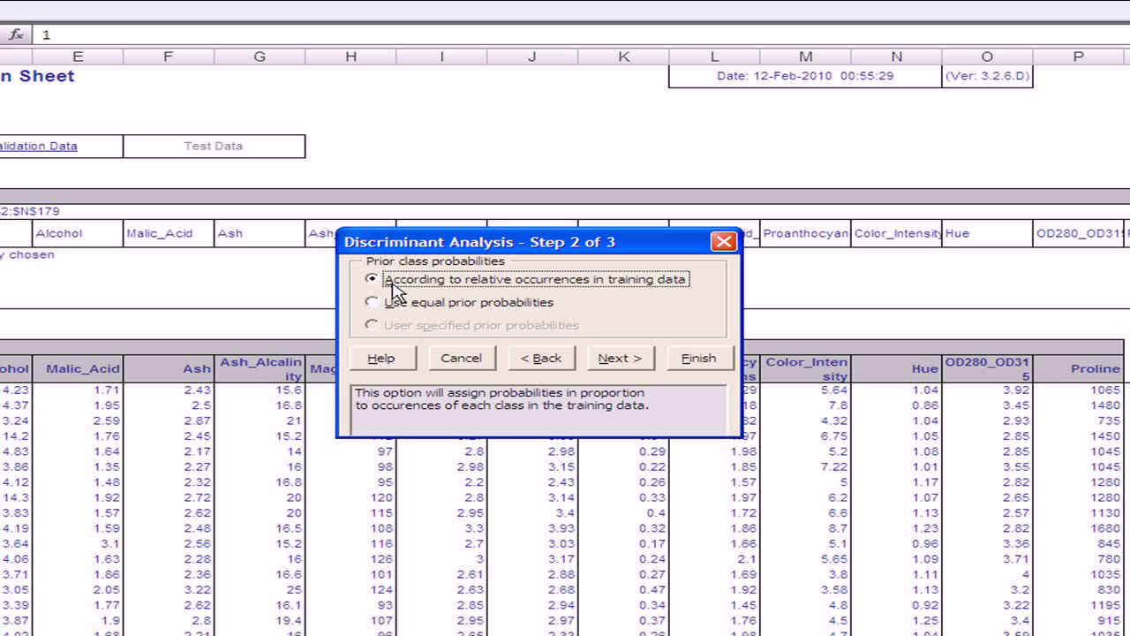
{"action": "left_click", "coordinate": [623, 358]}
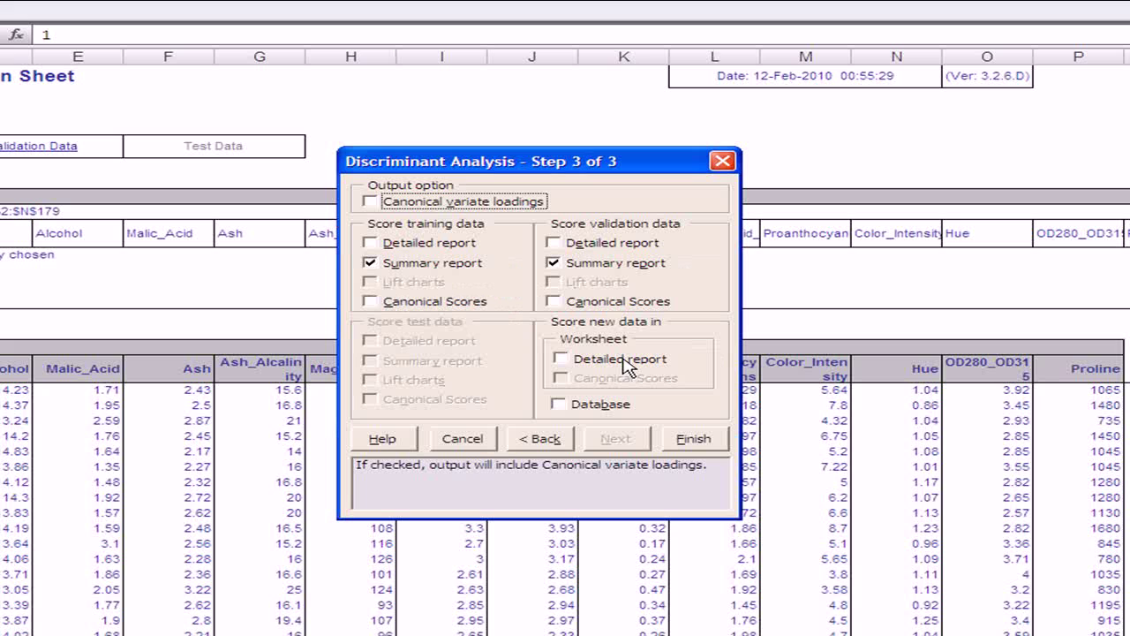
Include canonical variate loadings in the output, plus detailed reports and canonical scores for both training and validation data.
{"action": "left_click", "coordinate": [369, 202]}
{"action": "left_click", "coordinate": [372, 243]}
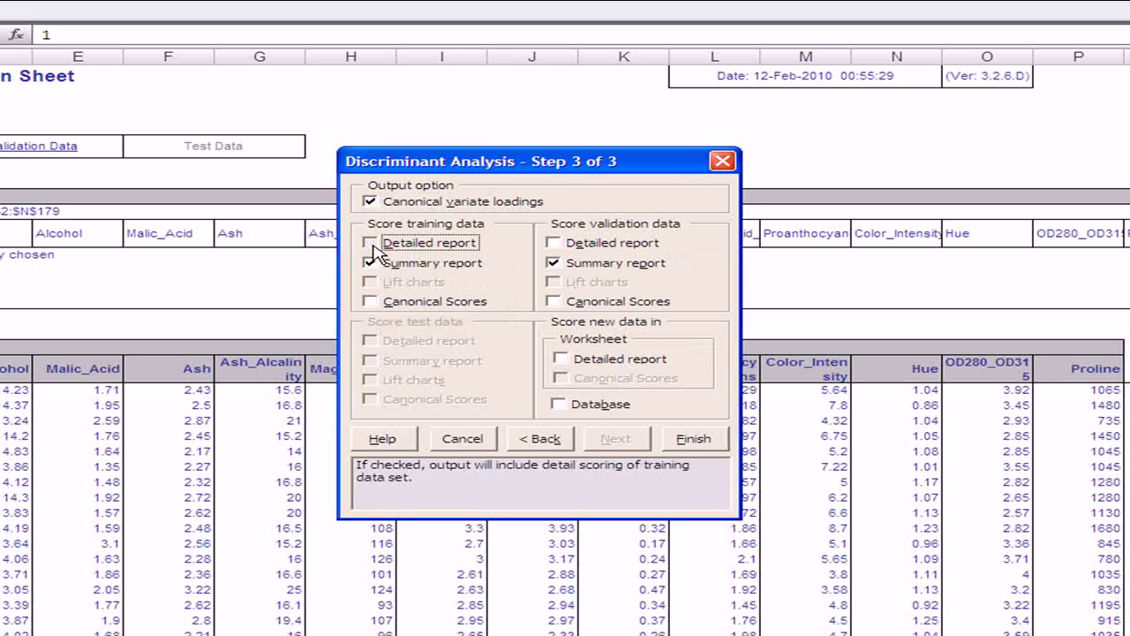
{"action": "left_click", "coordinate": [371, 305]}
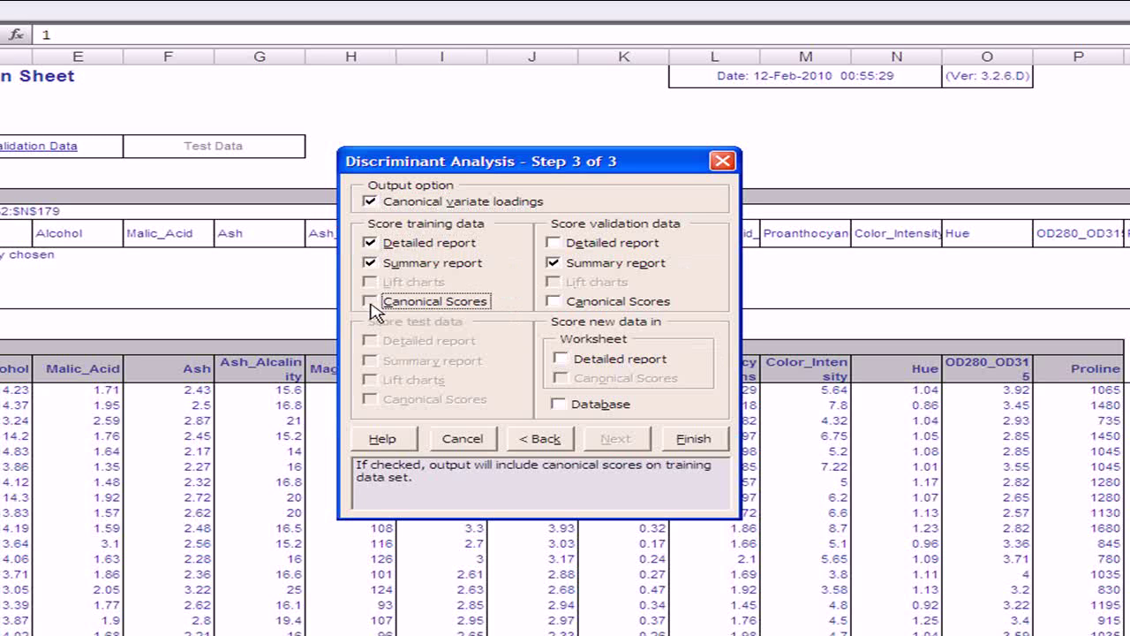
{"action": "left_click", "coordinate": [554, 302]}
{"action": "left_click", "coordinate": [554, 243]}
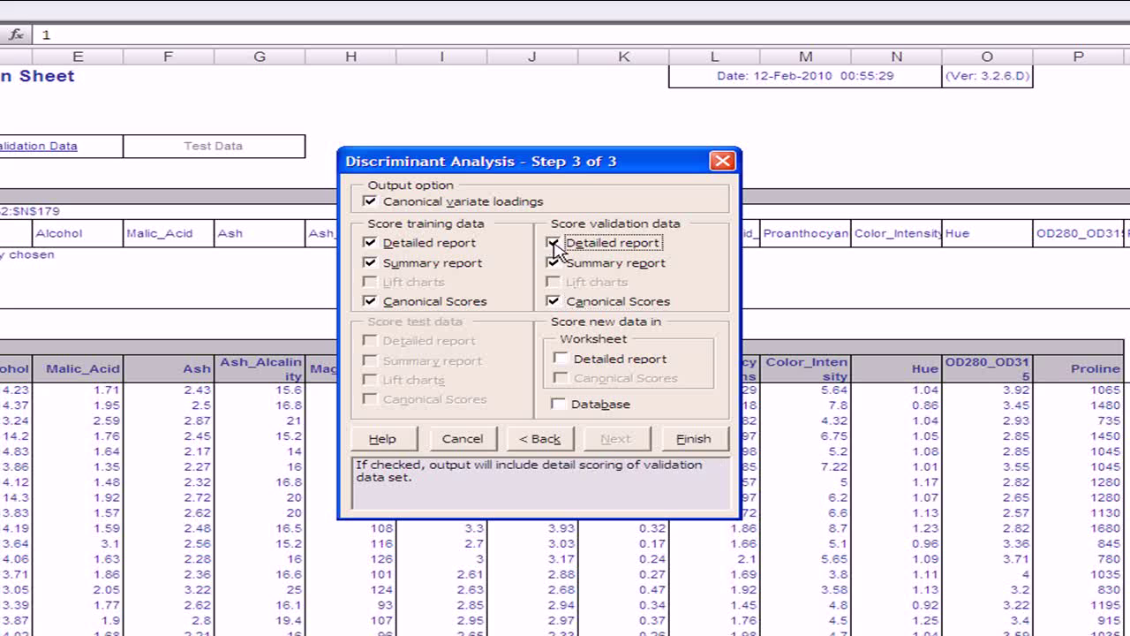
{"action": "left_click", "coordinate": [560, 358]}
{"action": "key", "text": "Return"}
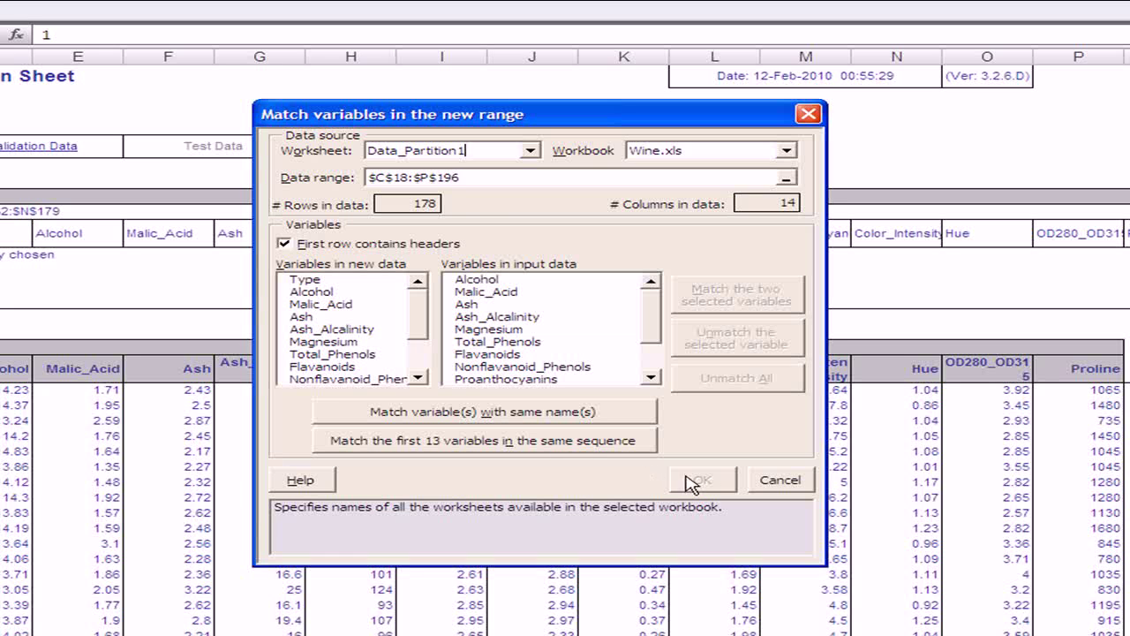
{"action": "left_click", "coordinate": [712, 482]}
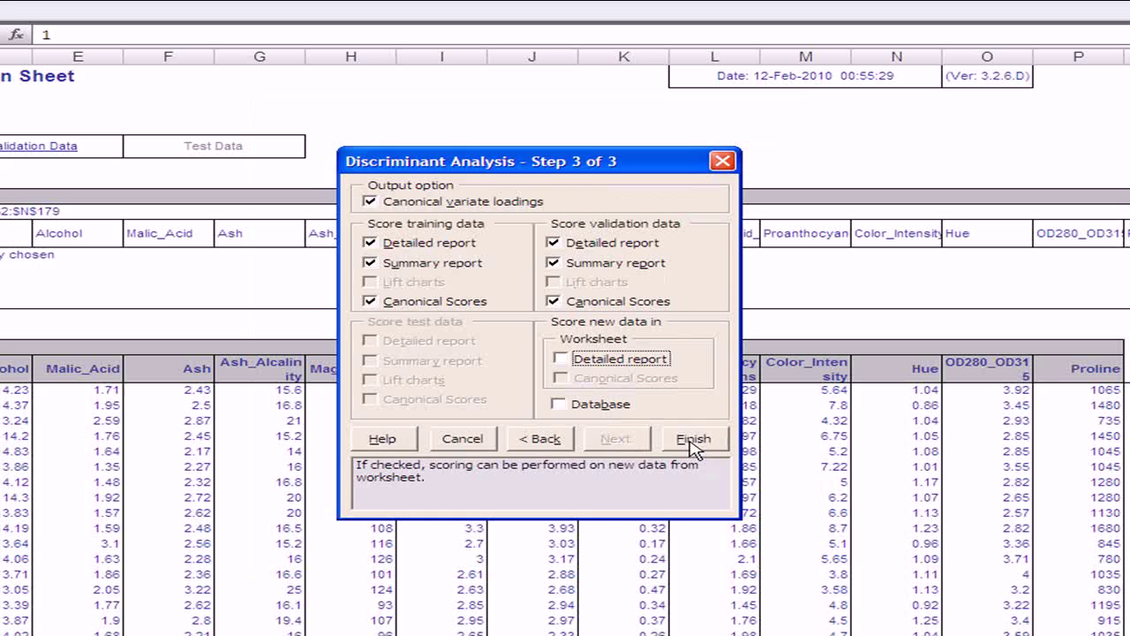
Generate the discriminant analysis output and examine its prior class probabilities and the classification functions for classes A, B and C.
{"action": "left_click", "coordinate": [692, 438]}
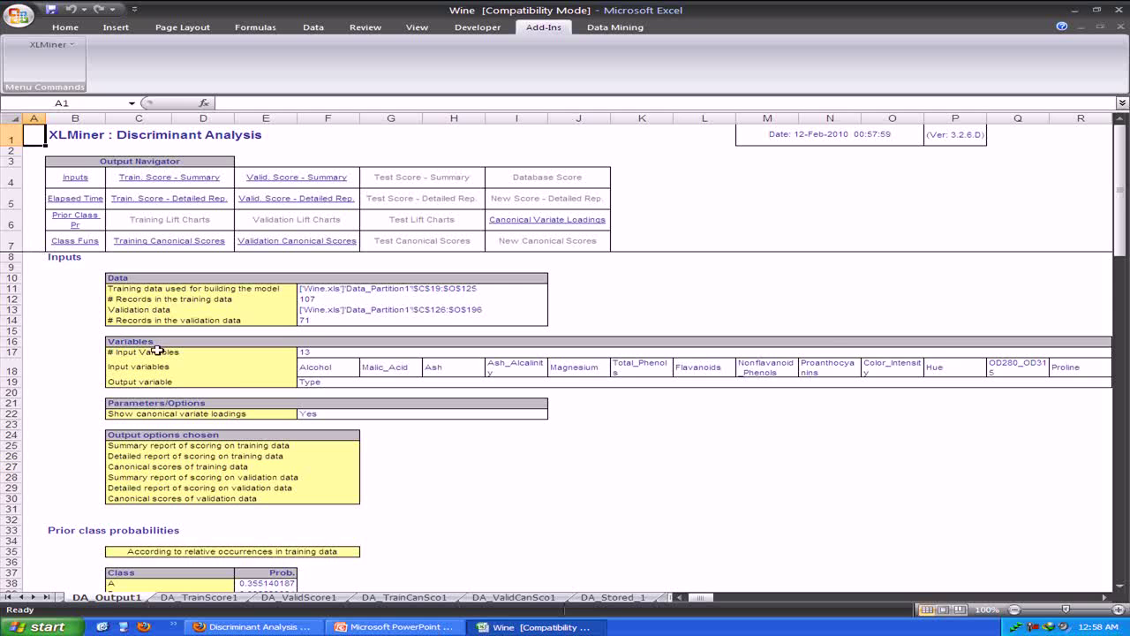
{"action": "scroll", "coordinate": [157, 350], "scroll_direction": "down", "scroll_amount": 4}
{"action": "scroll", "coordinate": [156, 350], "scroll_direction": "down", "scroll_amount": 4}
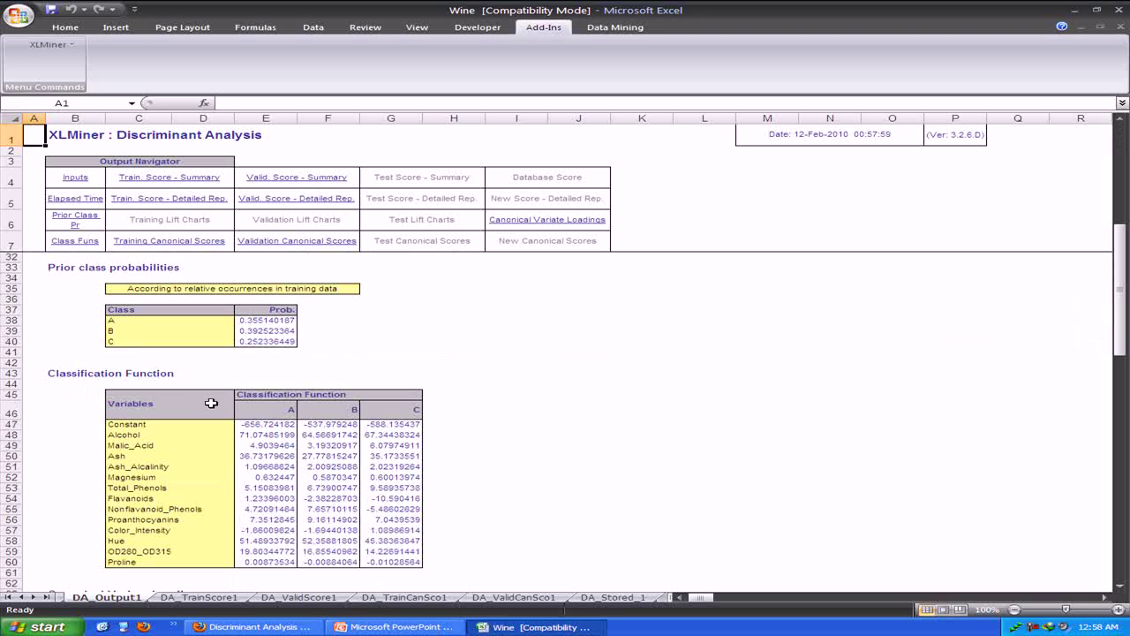
{"action": "left_click", "coordinate": [327, 411]}
{"action": "left_click", "coordinate": [399, 416]}
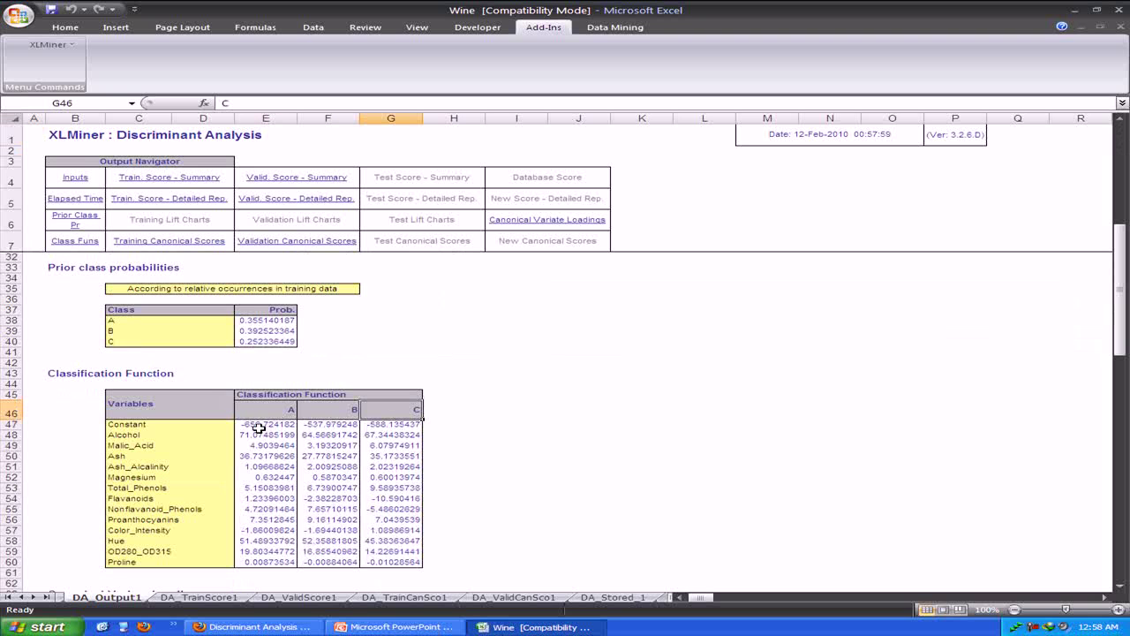
{"action": "left_click_drag", "start_coordinate": [260, 424], "coordinate": [267, 549]}
{"action": "left_click", "coordinate": [362, 364]}
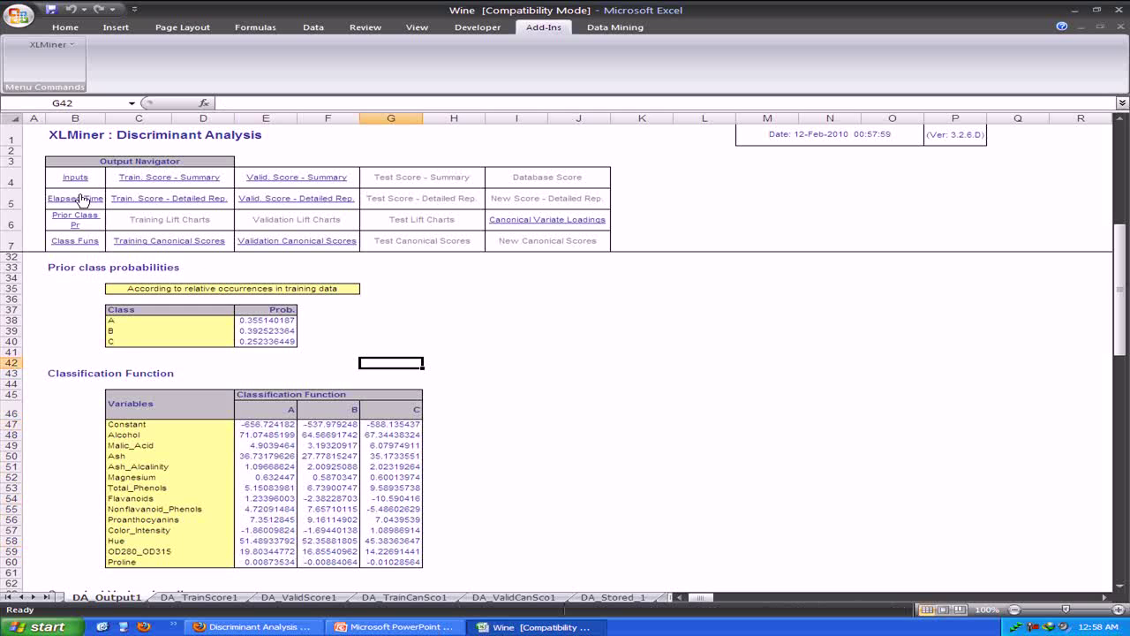
Examine the confusion matrices and error reports in the training and validation scoring summaries.
{"action": "left_click", "coordinate": [169, 177]}
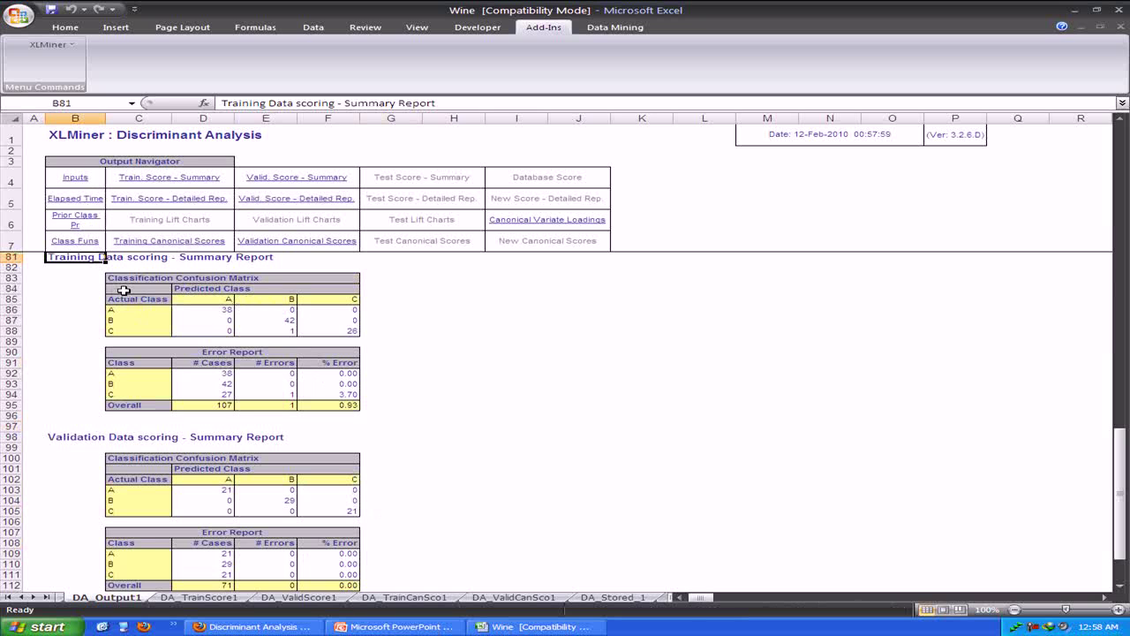
{"action": "left_click", "coordinate": [128, 353]}
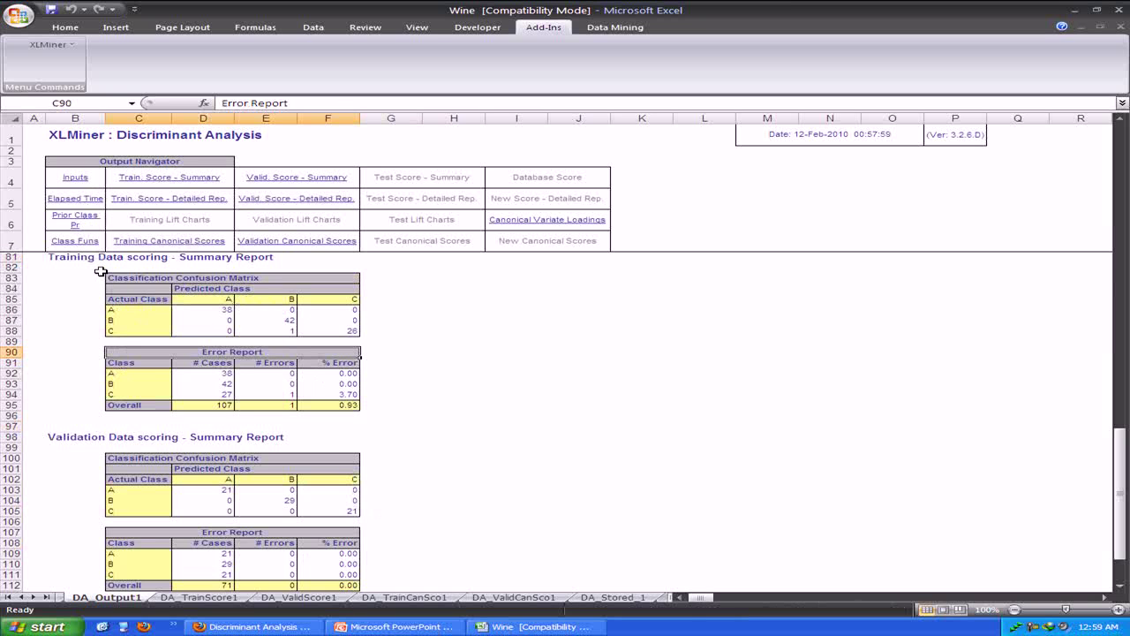
{"action": "left_click", "coordinate": [95, 445]}
{"action": "scroll", "coordinate": [94, 445], "scroll_direction": "down", "scroll_amount": 4}
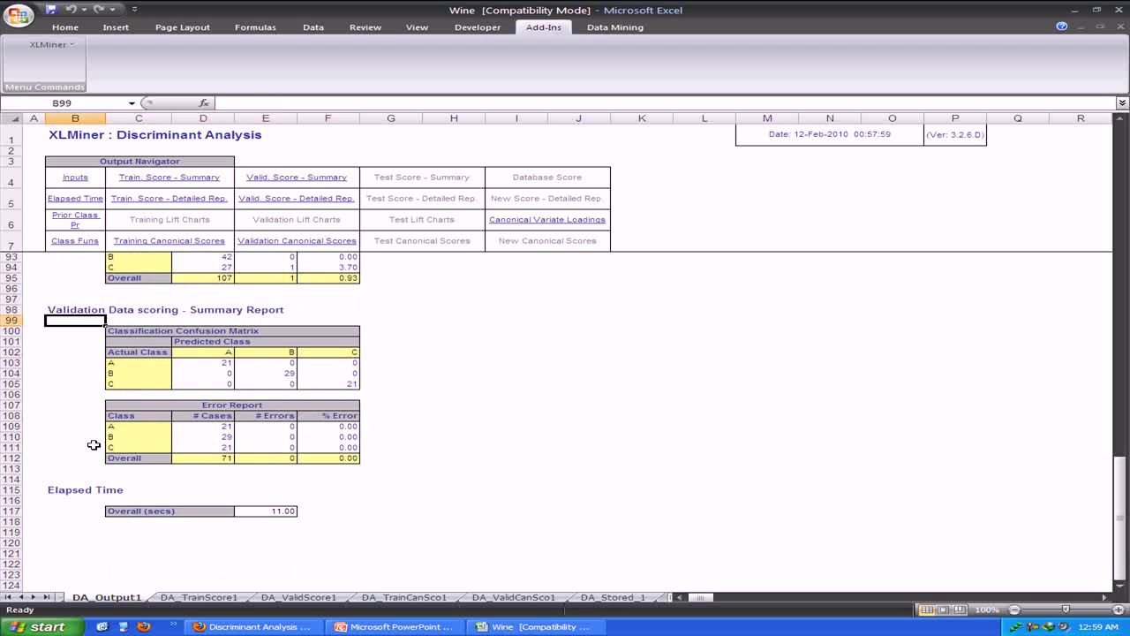
{"action": "scroll", "coordinate": [94, 445], "scroll_direction": "up", "scroll_amount": 5}
Examine the predicted classes, actual classes and class probabilities in the detailed scoring report of the training data.
{"action": "left_click", "coordinate": [195, 199]}
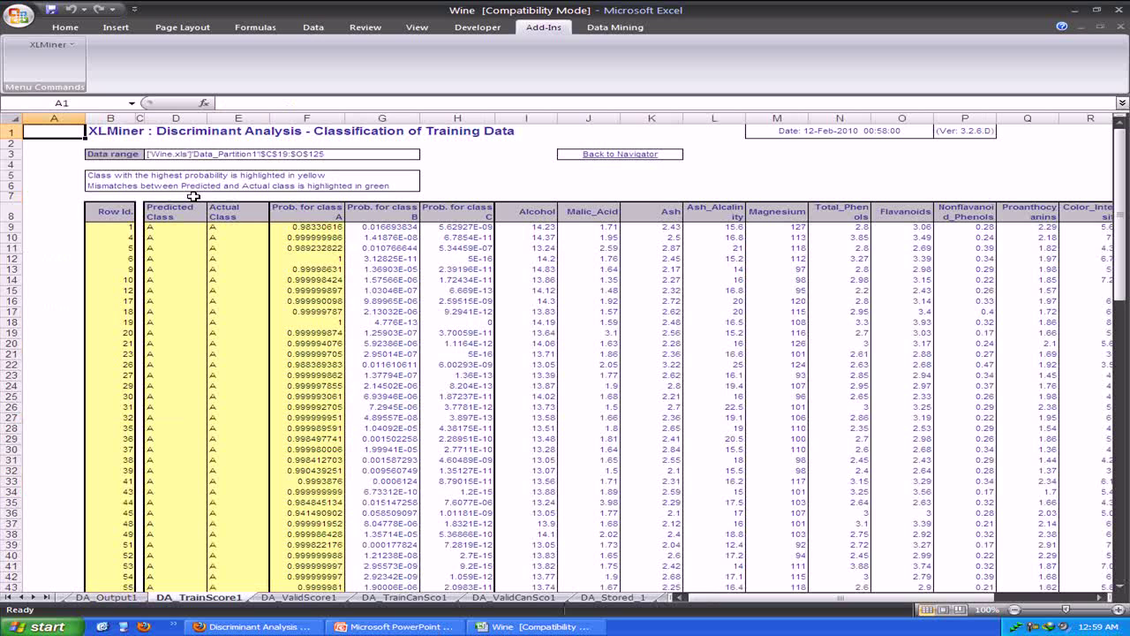
{"action": "left_click", "coordinate": [304, 218]}
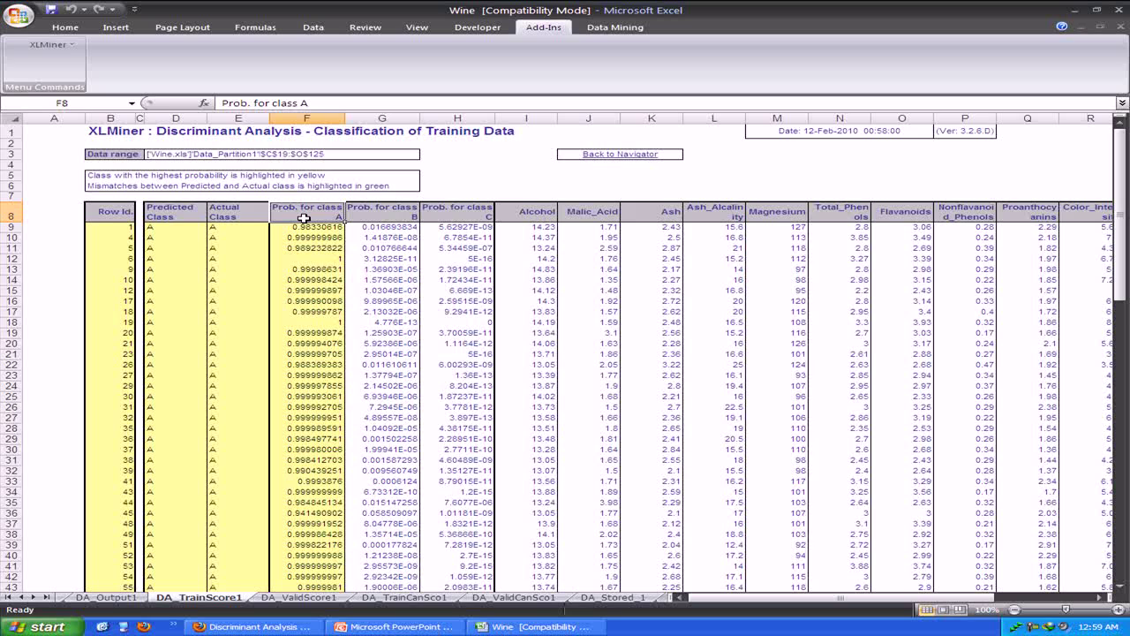
{"action": "scroll", "coordinate": [304, 218], "scroll_direction": "down", "scroll_amount": 2}
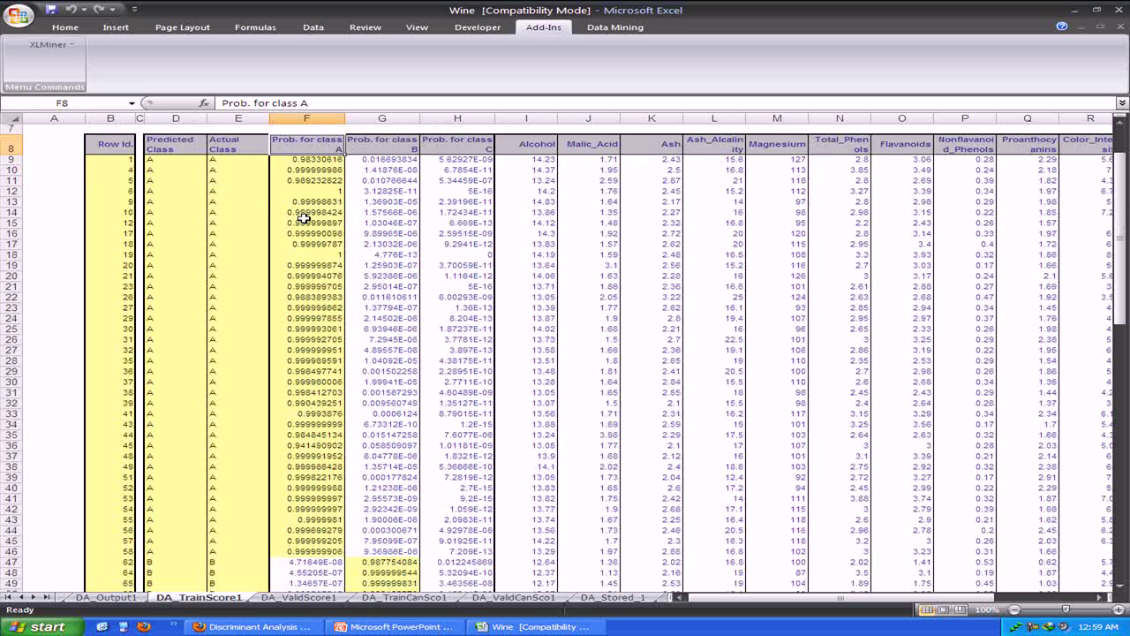
{"action": "scroll", "coordinate": [304, 218], "scroll_direction": "down", "scroll_amount": 4}
{"action": "scroll", "coordinate": [303, 218], "scroll_direction": "down", "scroll_amount": 1}
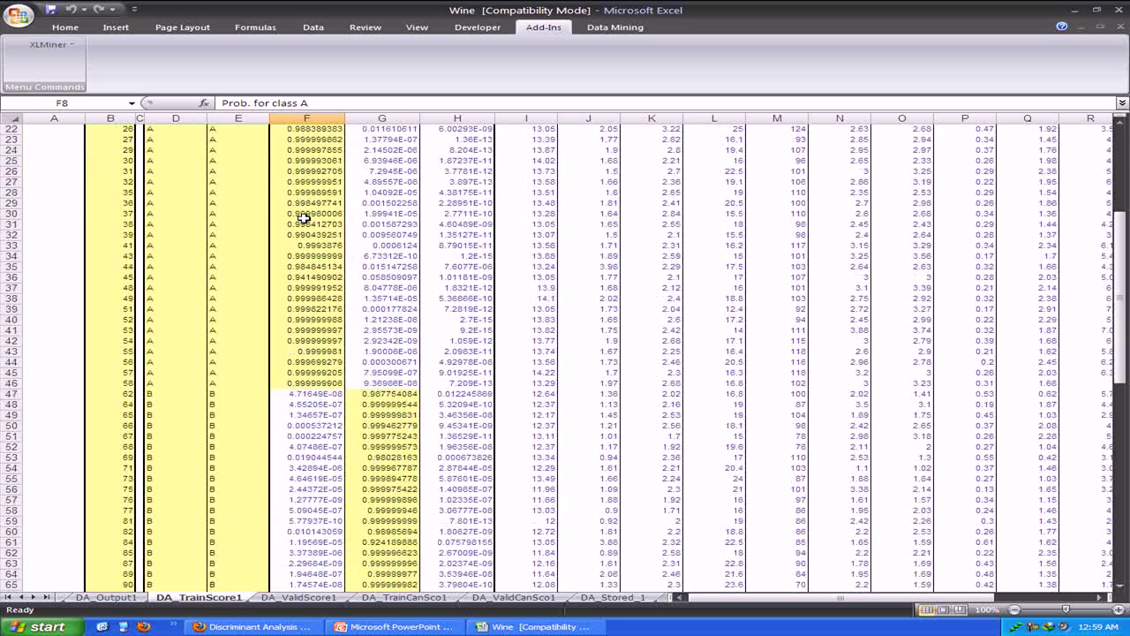
{"action": "scroll", "coordinate": [304, 218], "scroll_direction": "down", "scroll_amount": 8}
{"action": "scroll", "coordinate": [388, 216], "scroll_direction": "up", "scroll_amount": 5}
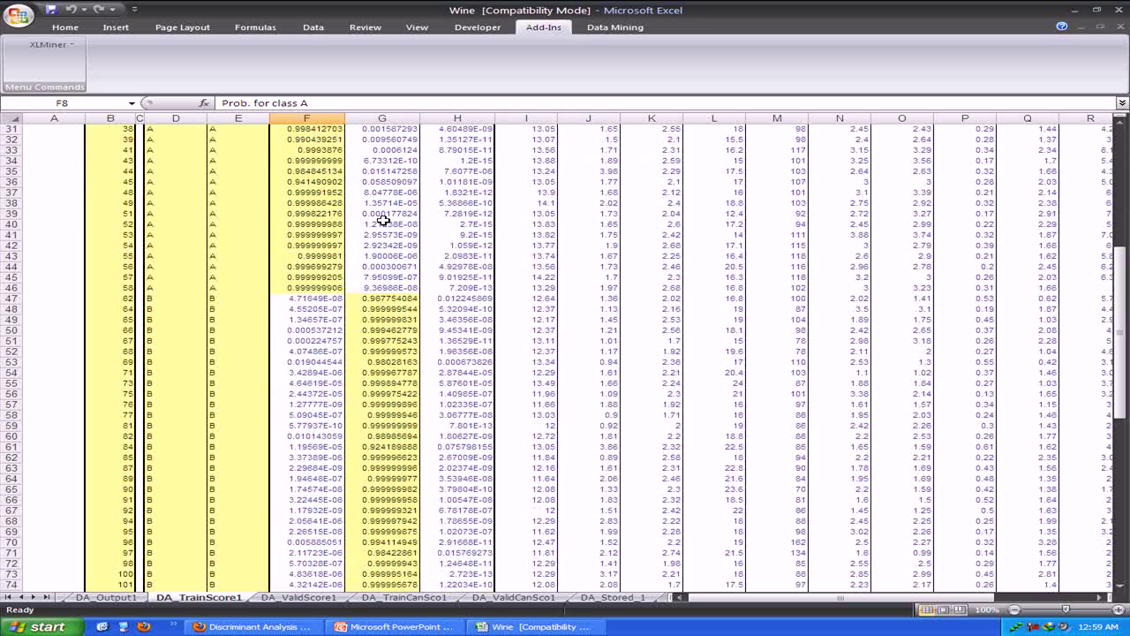
{"action": "scroll", "coordinate": [383, 220], "scroll_direction": "up", "scroll_amount": 10}
Return to the output navigator and examine the classification function columns for classes A, B and C.
{"action": "left_click", "coordinate": [662, 156]}
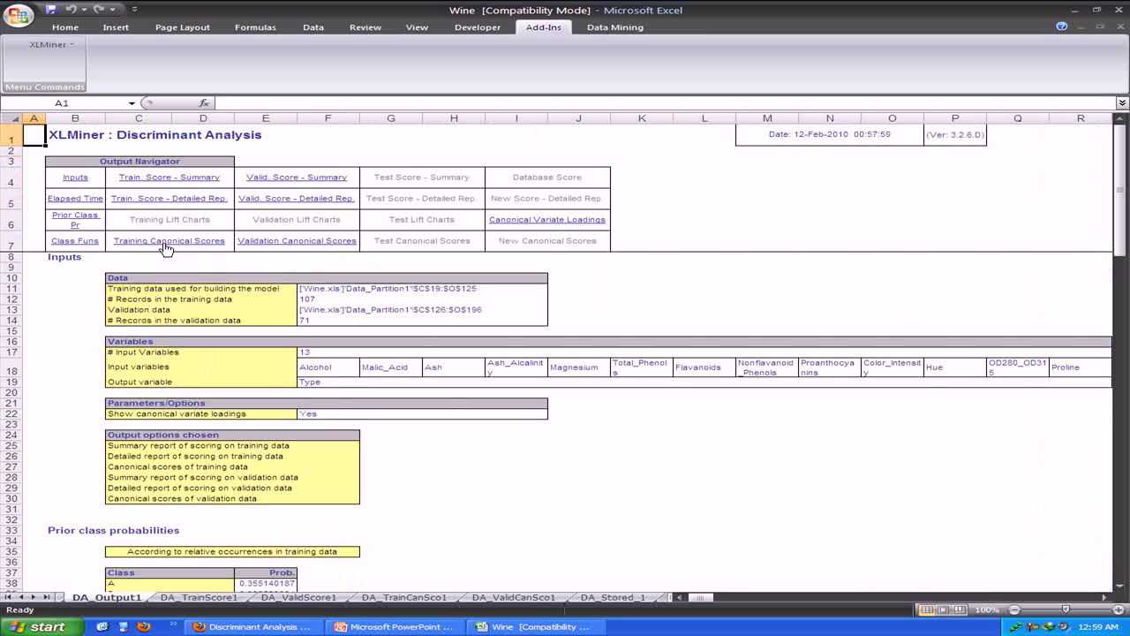
{"action": "left_click", "coordinate": [501, 232]}
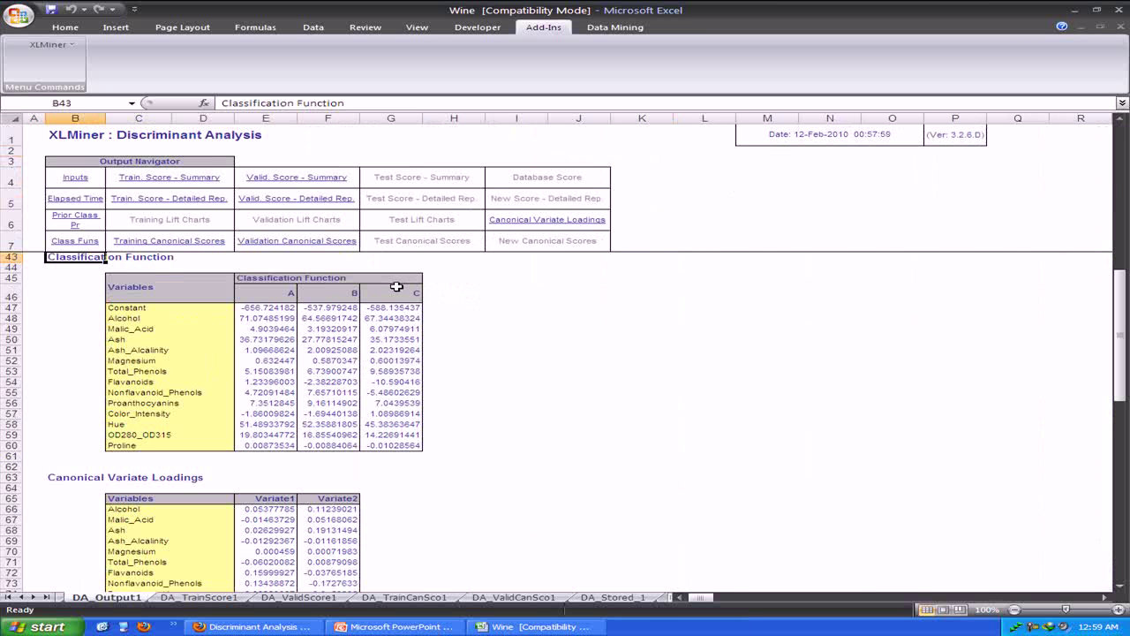
{"action": "left_click", "coordinate": [255, 297]}
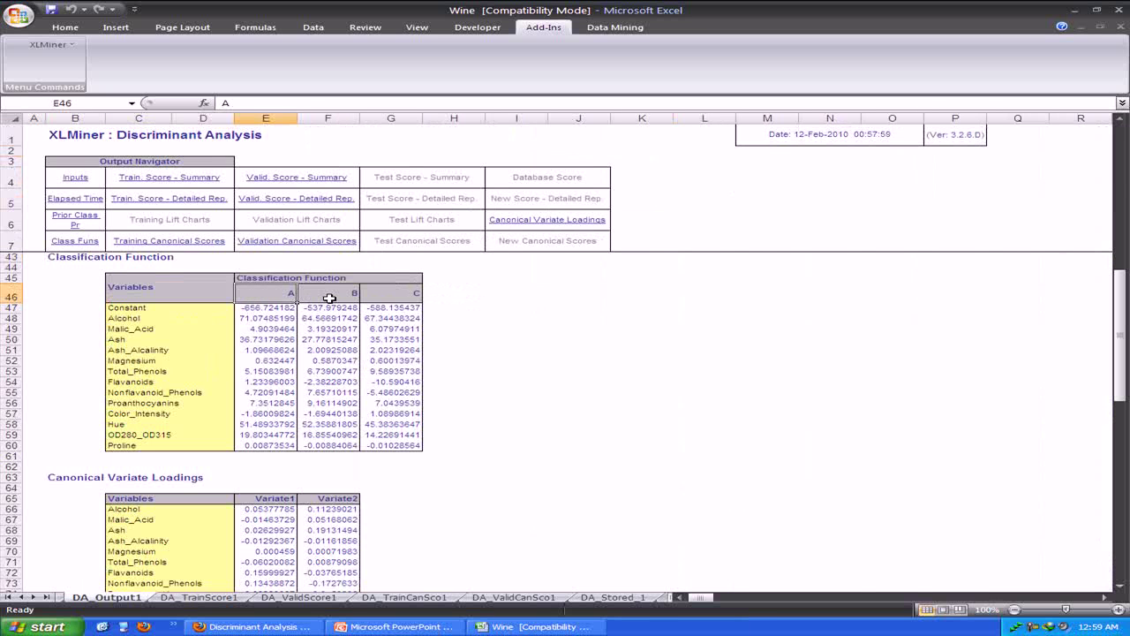
{"action": "left_click", "coordinate": [329, 299]}
{"action": "left_click", "coordinate": [388, 302]}
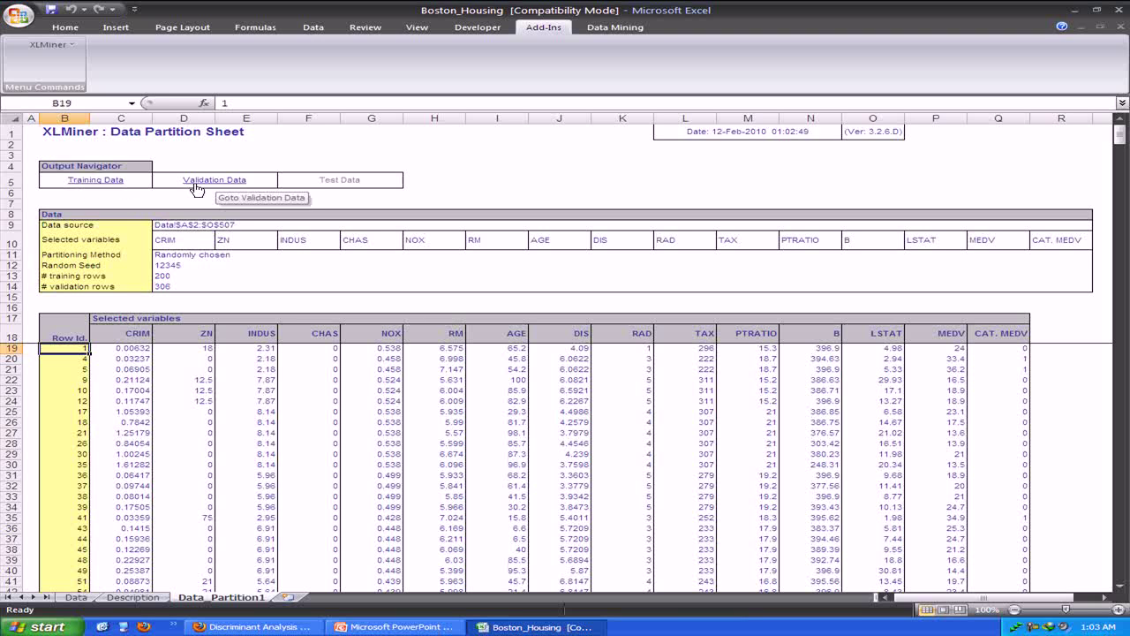
Set up a classification tree on Data_Partition1 with CRIM through LSTAT as input variables and CAT. MEDV as the output variable.
{"action": "left_click", "coordinate": [36, 46]}
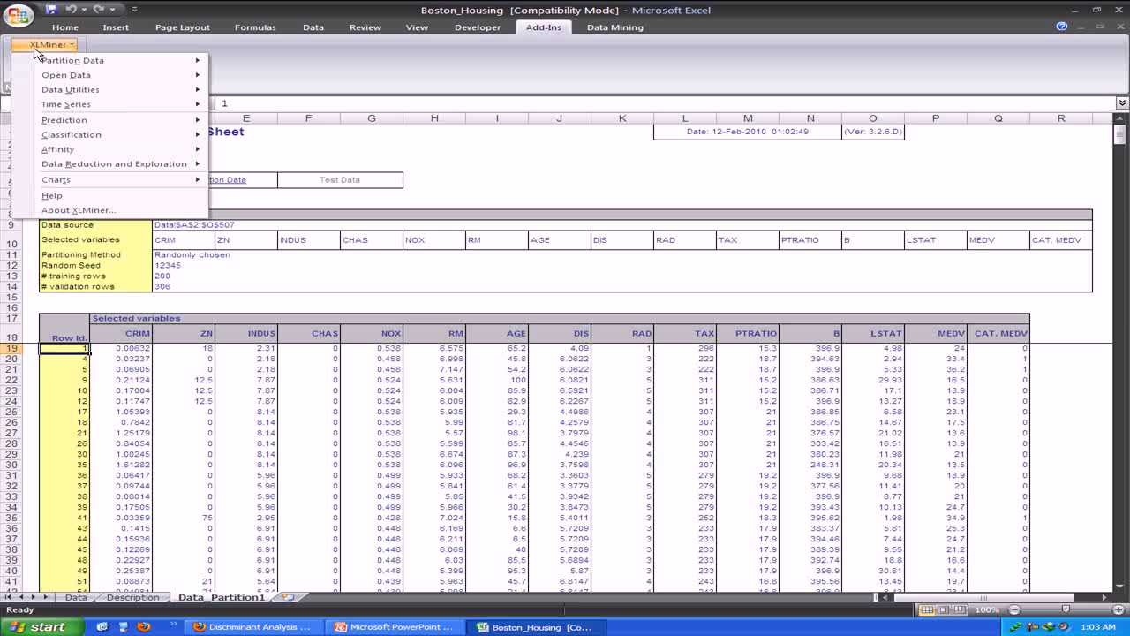
{"action": "mouse_move", "coordinate": [103, 138]}
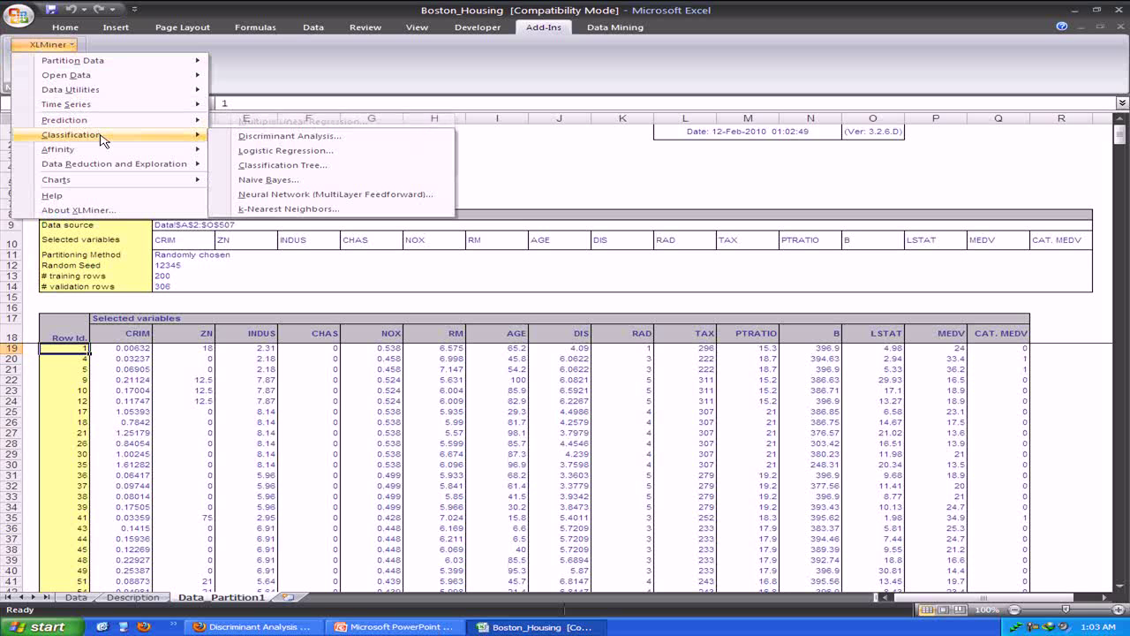
{"action": "left_click", "coordinate": [259, 166]}
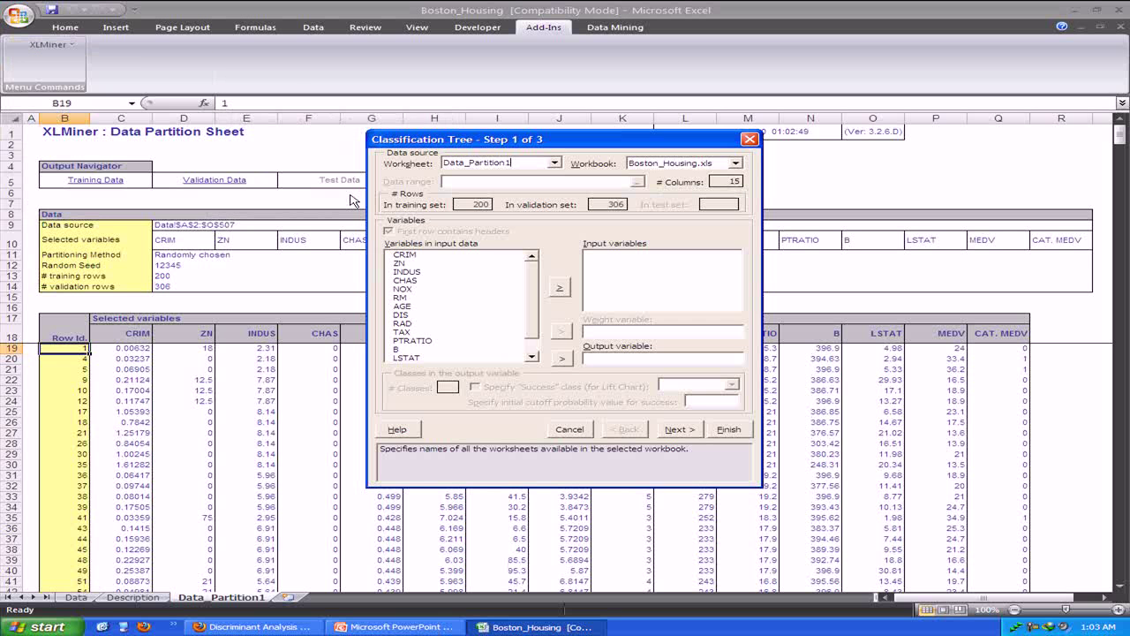
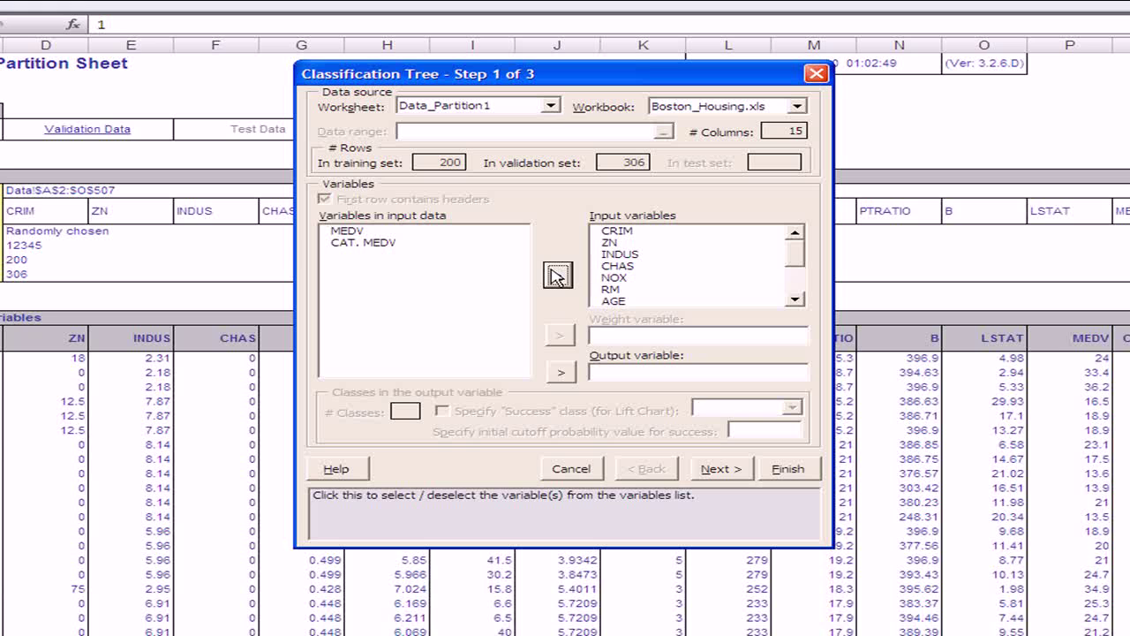
{"action": "left_click", "coordinate": [374, 244]}
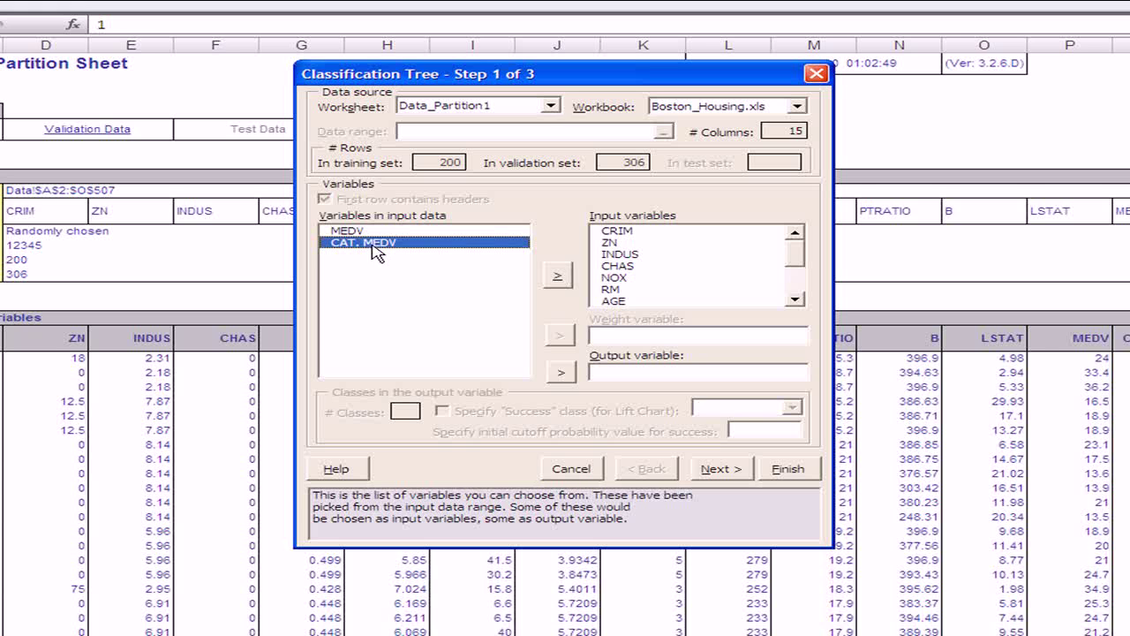
{"action": "left_click", "coordinate": [560, 371]}
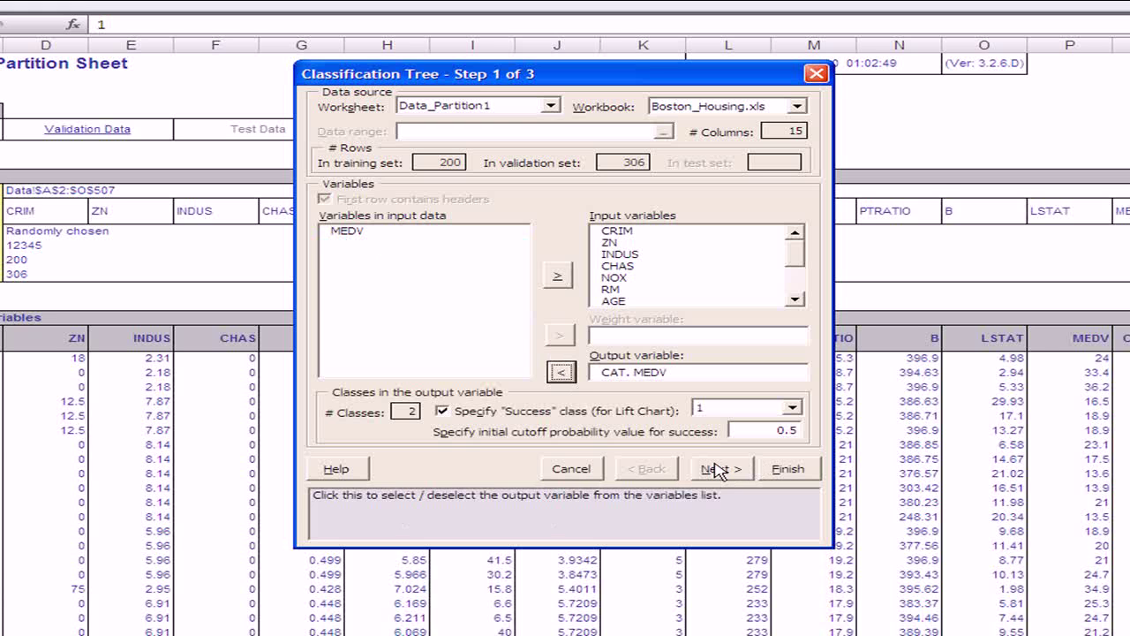
Accept class 1 as the success class with an initial cutoff probability of 0.5 and continue to the tree-growing options.
{"action": "left_click", "coordinate": [791, 408]}
{"action": "left_click", "coordinate": [766, 435]}
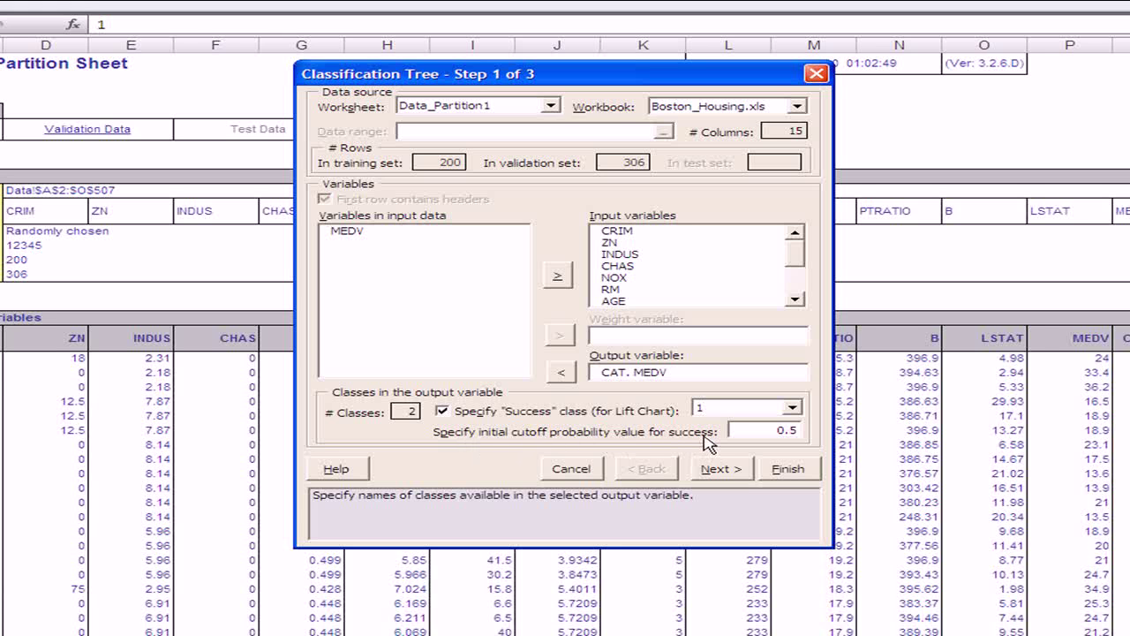
{"action": "left_click", "coordinate": [767, 431]}
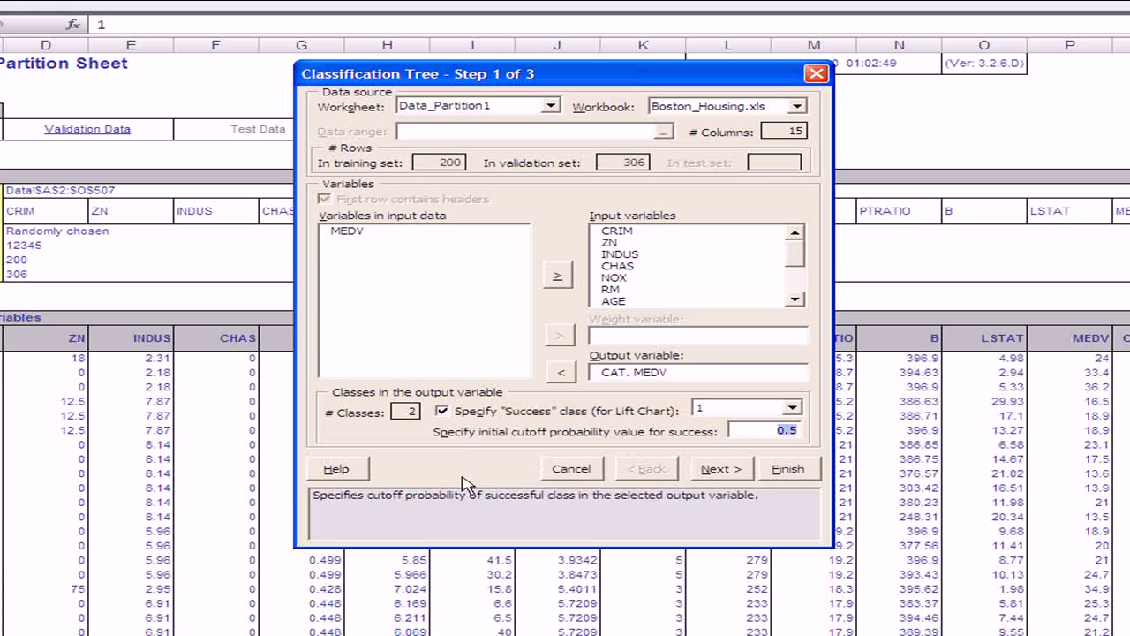
{"action": "left_click", "coordinate": [740, 471]}
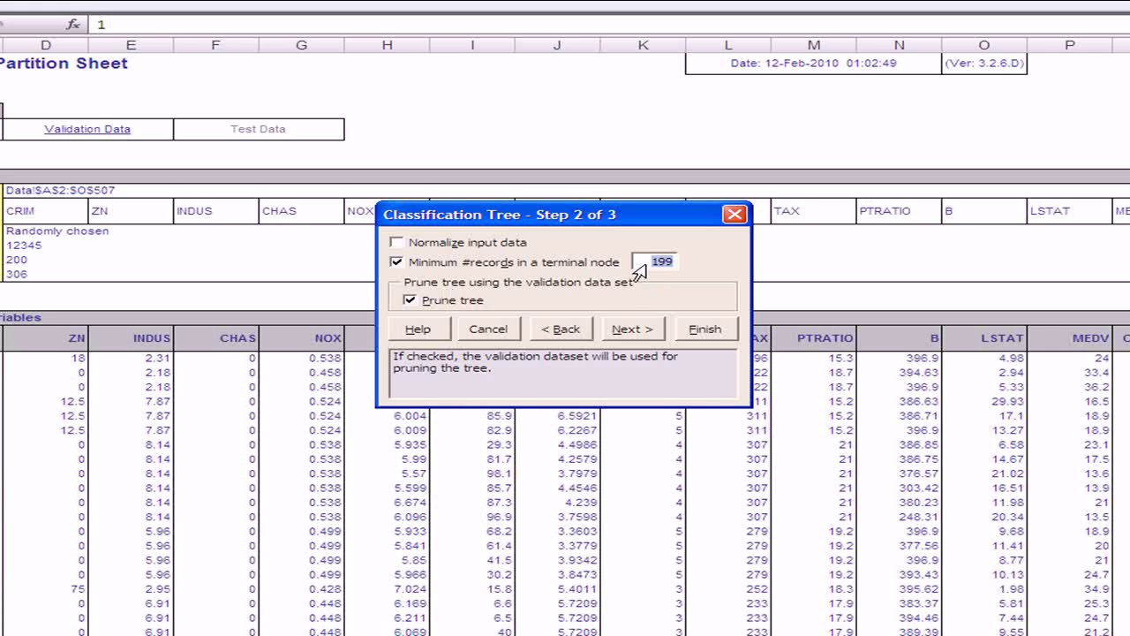
Set the minimum number of records in a terminal node to 2 with tree pruning enabled, and continue to the output options.
{"action": "type", "text": "3"}
{"action": "key", "text": "BackSpace"}
{"action": "type", "text": "2"}
{"action": "left_click", "coordinate": [648, 332]}
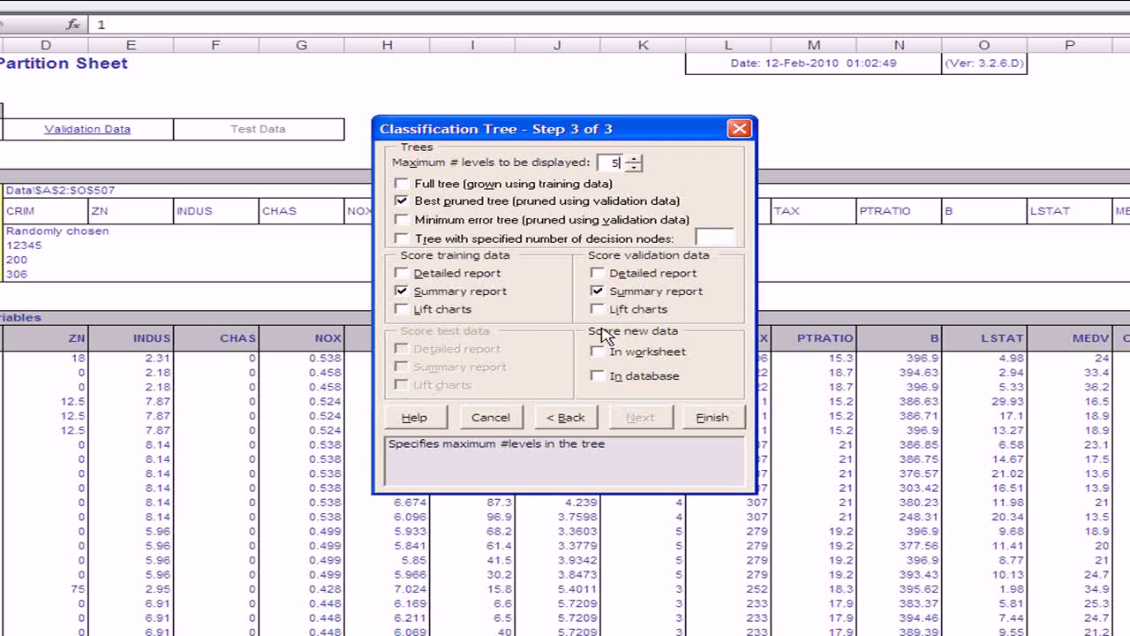
Set the maximum displayed levels to 7 and include the full and minimum error trees, leaving out the tree with specified decision nodes.
{"action": "left_click", "coordinate": [635, 159]}
{"action": "left_click", "coordinate": [635, 159]}
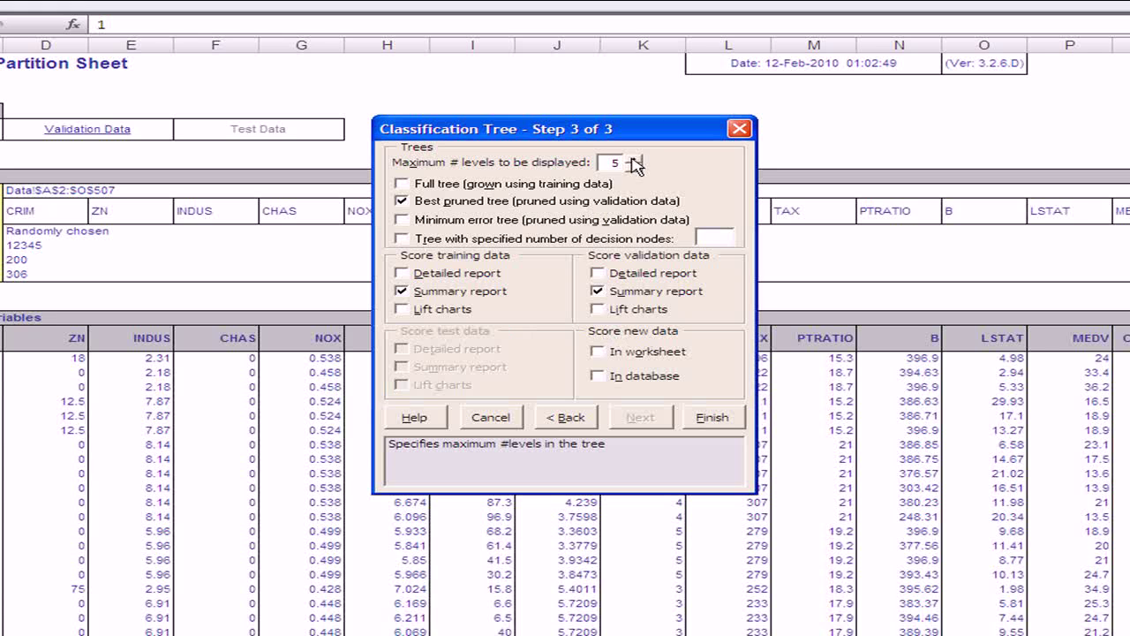
{"action": "left_click", "coordinate": [408, 187]}
{"action": "left_click", "coordinate": [404, 220]}
{"action": "left_click", "coordinate": [403, 237]}
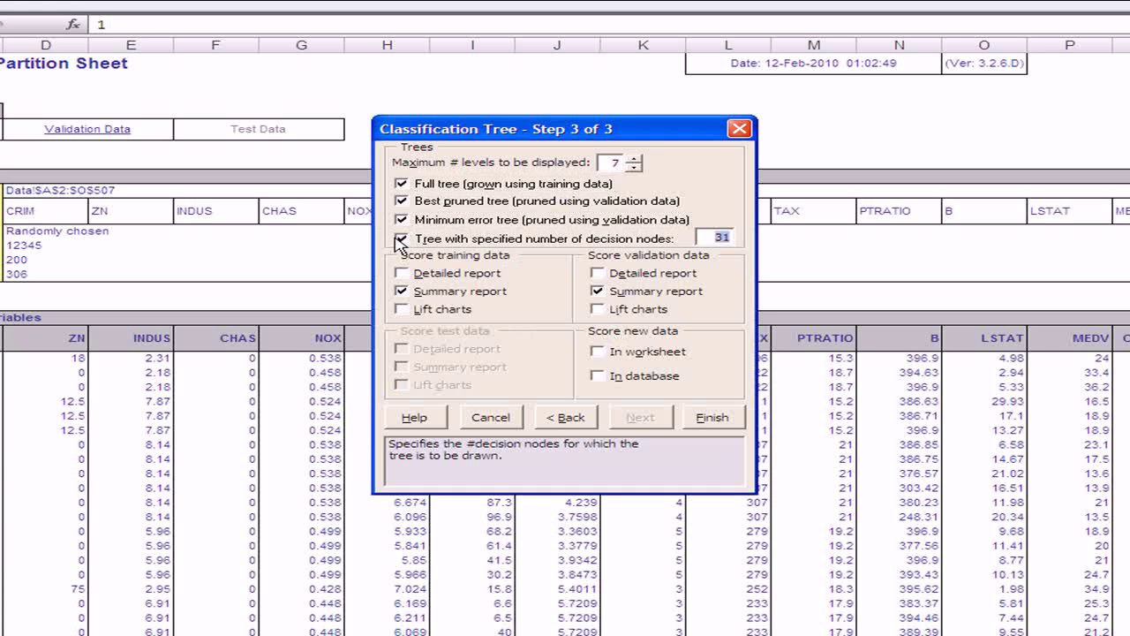
{"action": "left_click", "coordinate": [401, 239]}
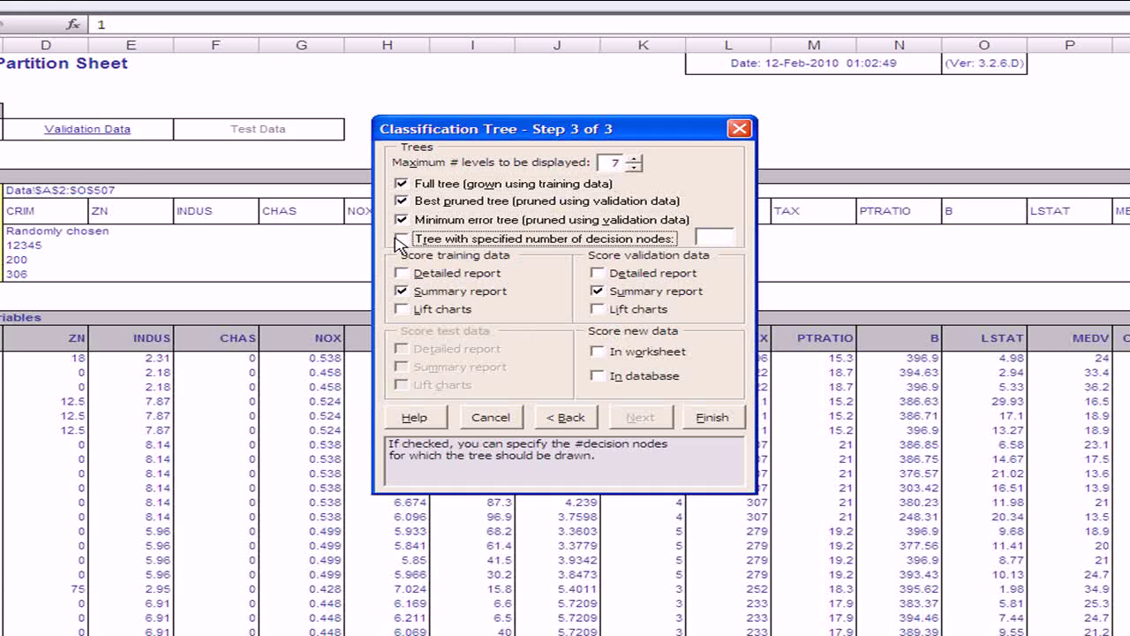
{"action": "left_click", "coordinate": [401, 241]}
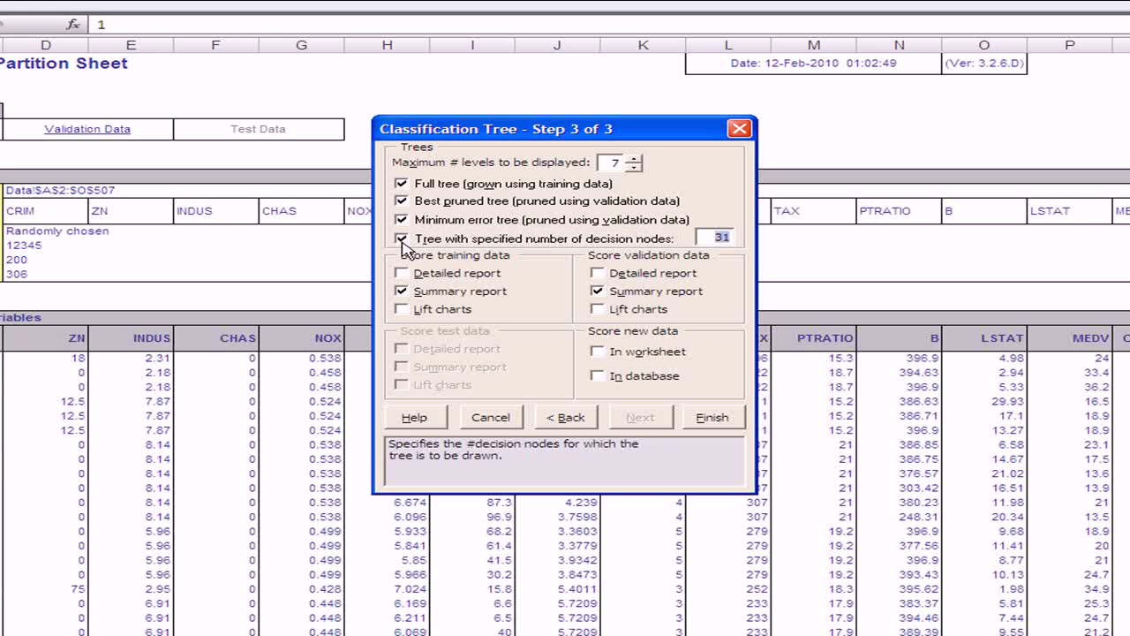
{"action": "left_click", "coordinate": [403, 240]}
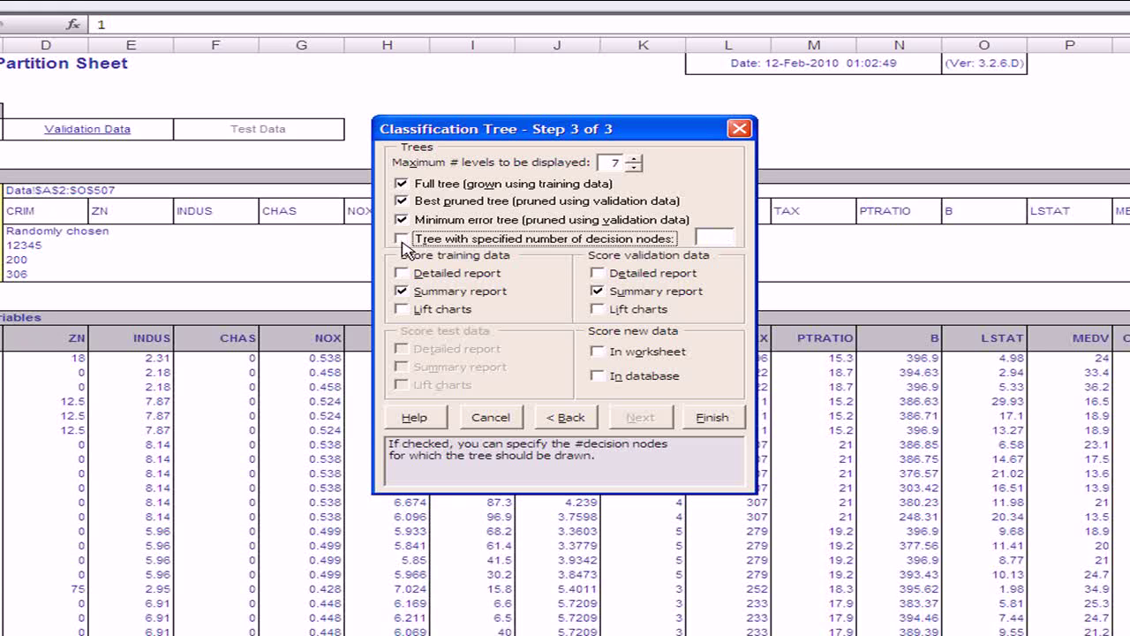
Add detailed reports and lift charts for both the training and validation data, and generate the classification tree output.
{"action": "left_click", "coordinate": [403, 274]}
{"action": "left_click", "coordinate": [403, 310]}
{"action": "left_click", "coordinate": [597, 275]}
{"action": "left_click", "coordinate": [599, 311]}
{"action": "left_click", "coordinate": [694, 415]}
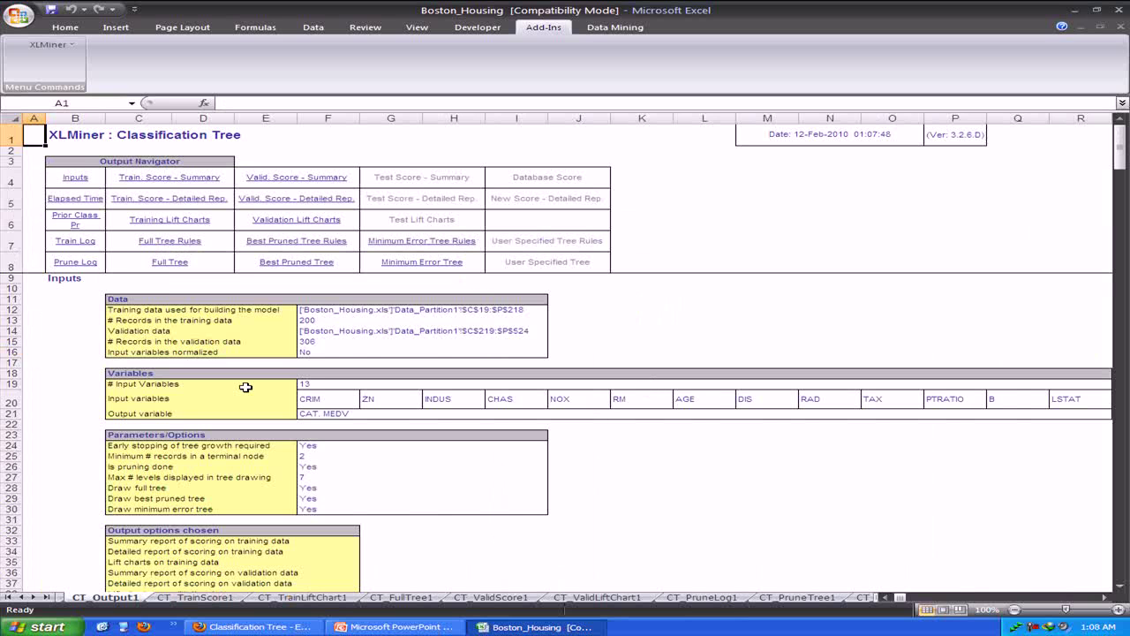
Examine the prior class probabilities and the training log of decision nodes and error percentages.
{"action": "scroll", "coordinate": [152, 484], "scroll_direction": "down", "scroll_amount": 6}
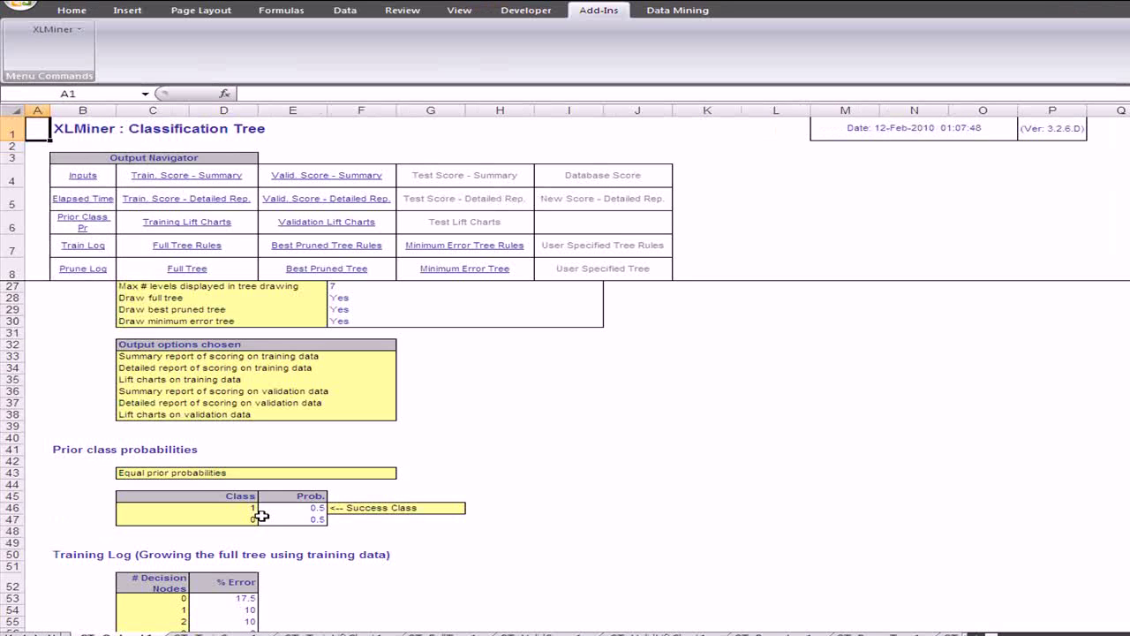
{"action": "left_click", "coordinate": [292, 508]}
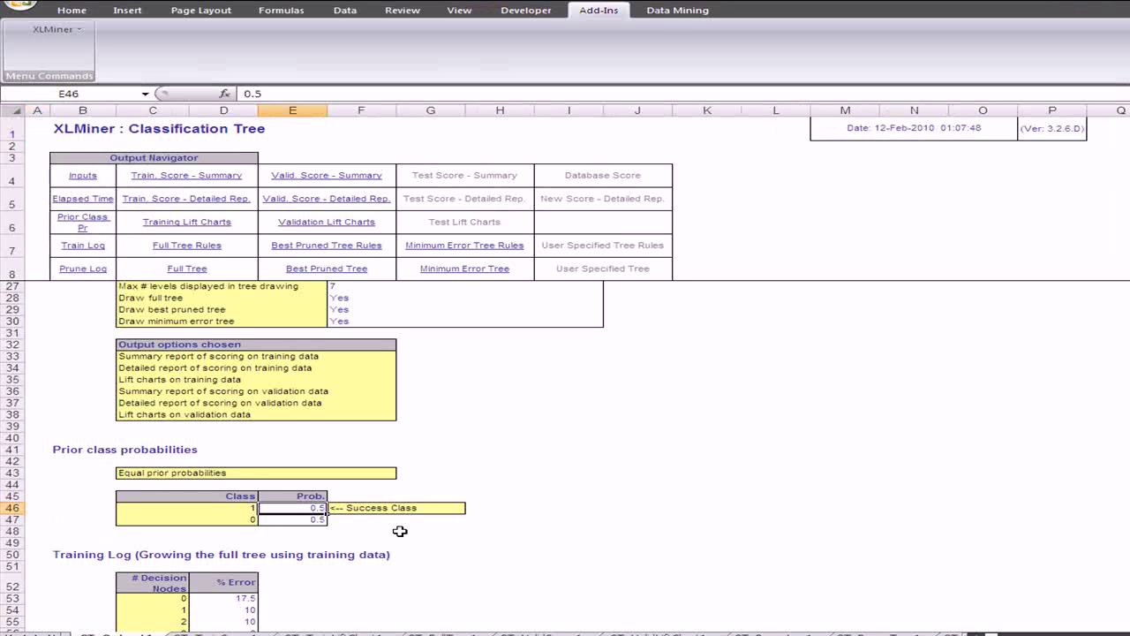
{"action": "scroll", "coordinate": [400, 531], "scroll_direction": "down", "scroll_amount": 5}
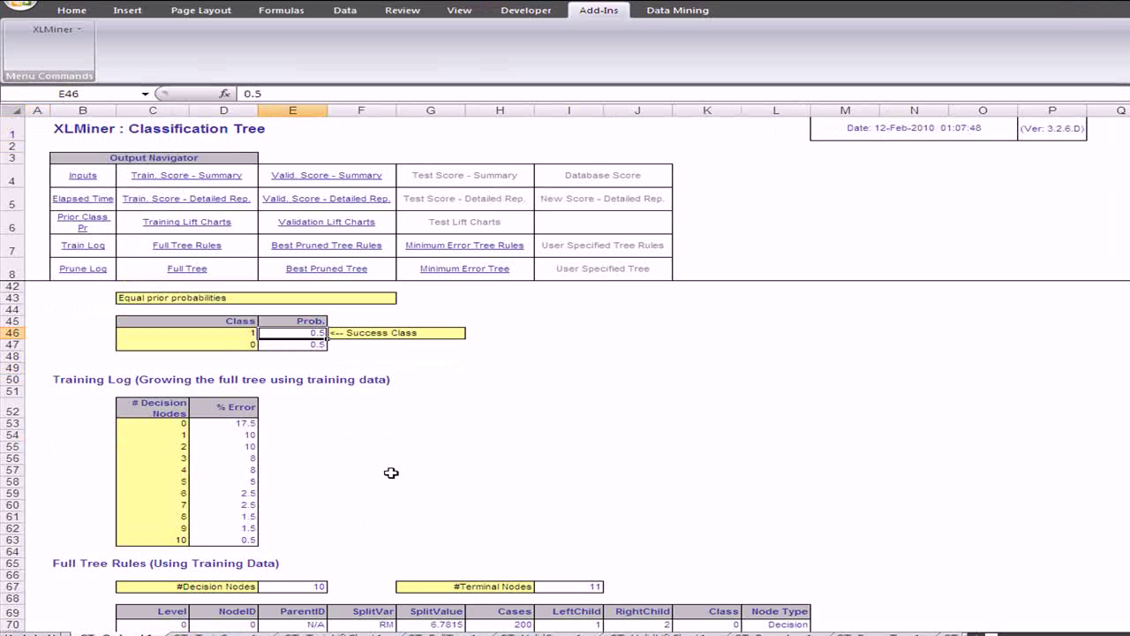
{"action": "scroll", "coordinate": [391, 472], "scroll_direction": "down", "scroll_amount": 5}
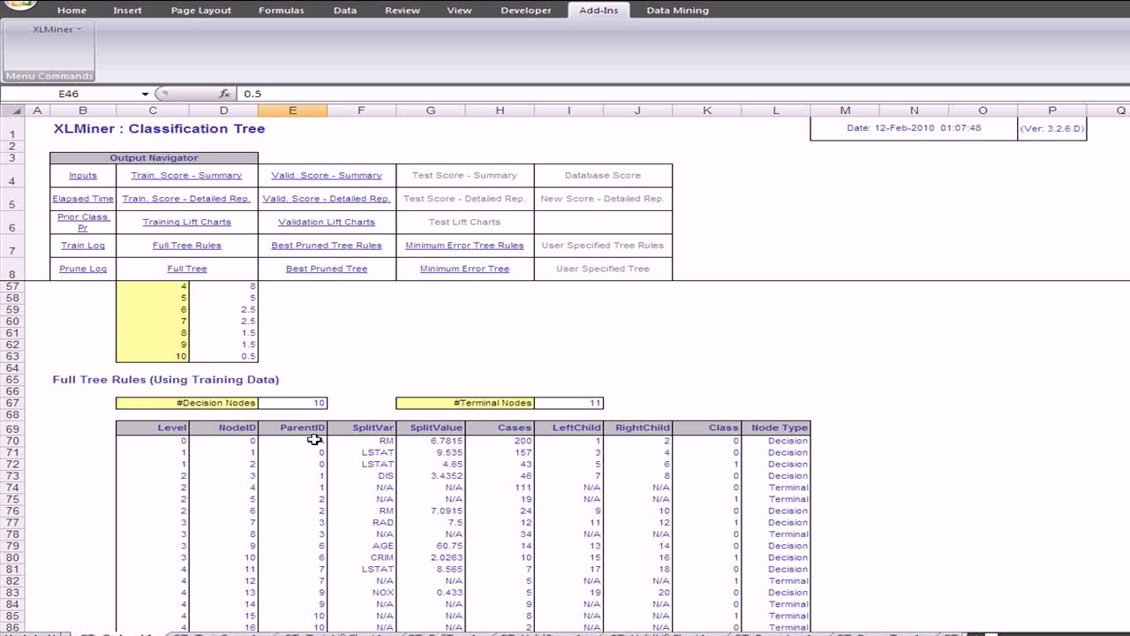
Examine the Full Tree Rules table, checking the root node's level, split value, cases and node type against a terminal node.
{"action": "scroll", "coordinate": [314, 439], "scroll_direction": "down", "scroll_amount": 1}
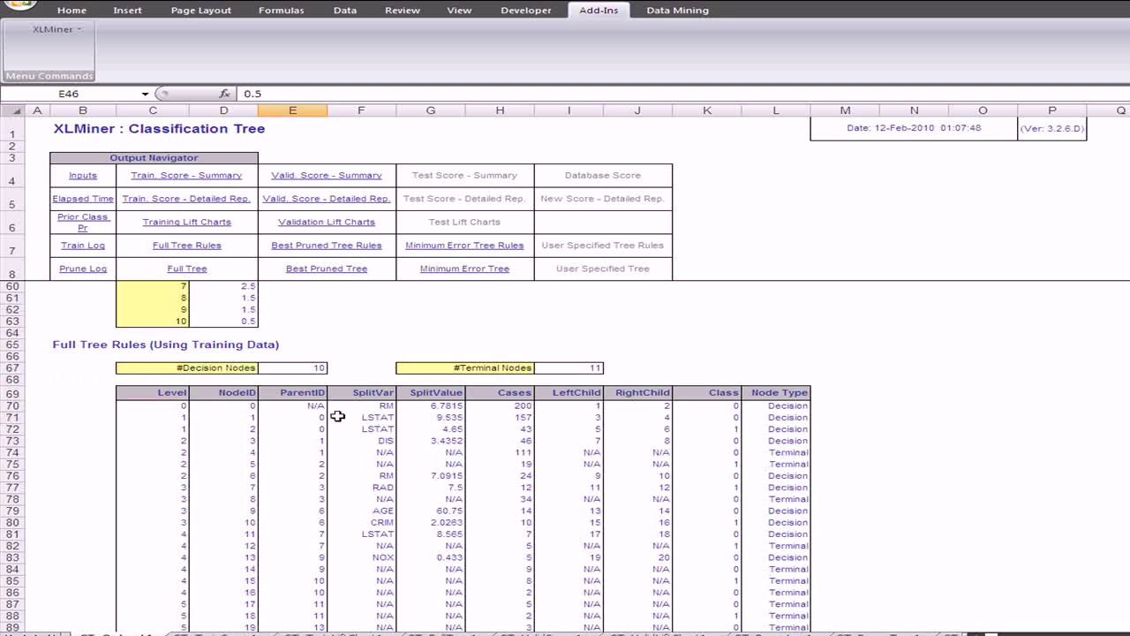
{"action": "left_click", "coordinate": [179, 408]}
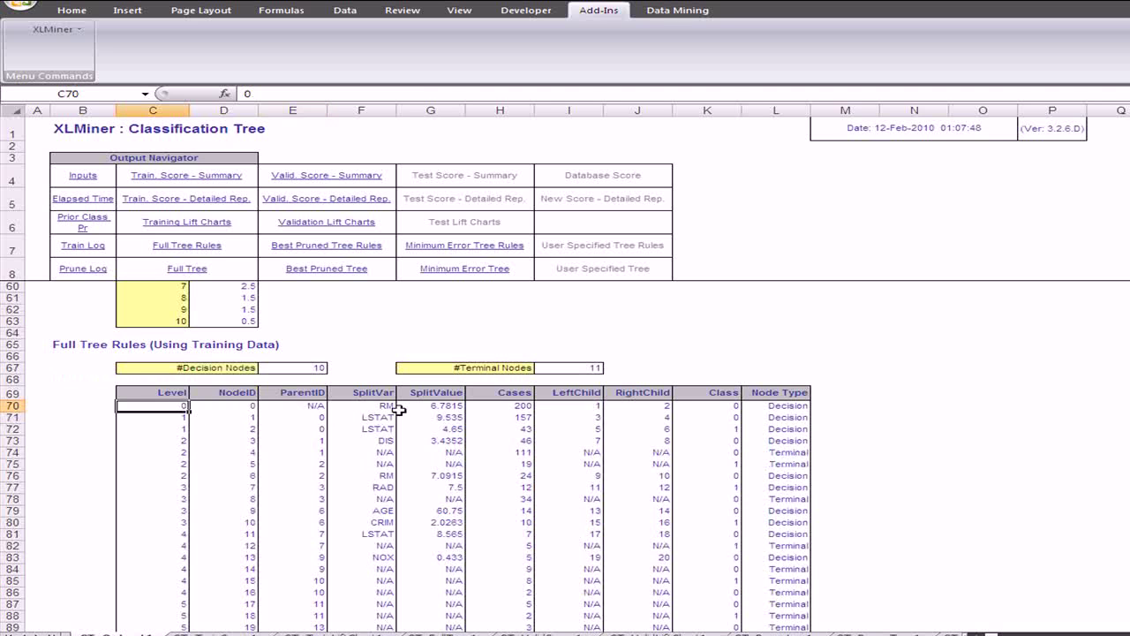
{"action": "left_click", "coordinate": [437, 406]}
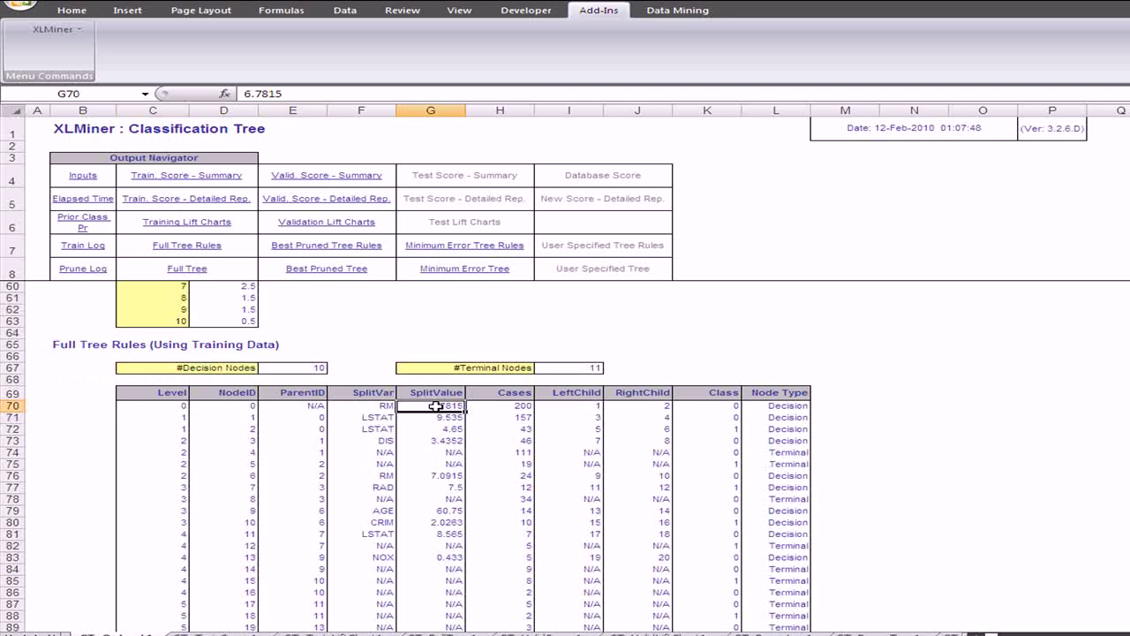
{"action": "left_click", "coordinate": [513, 406]}
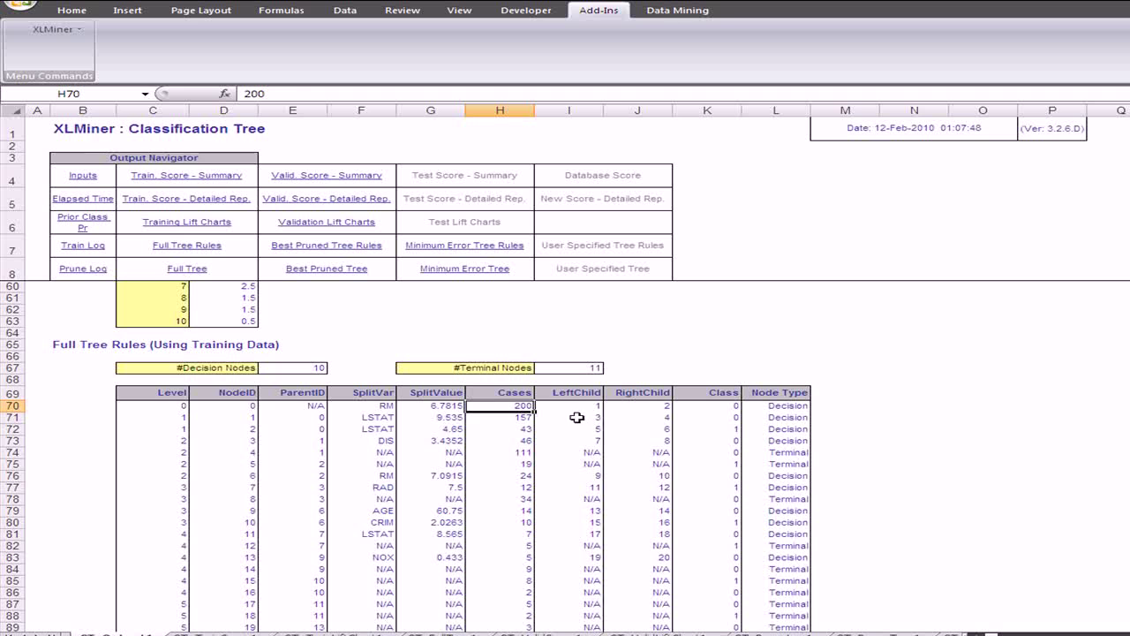
{"action": "left_click", "coordinate": [769, 406]}
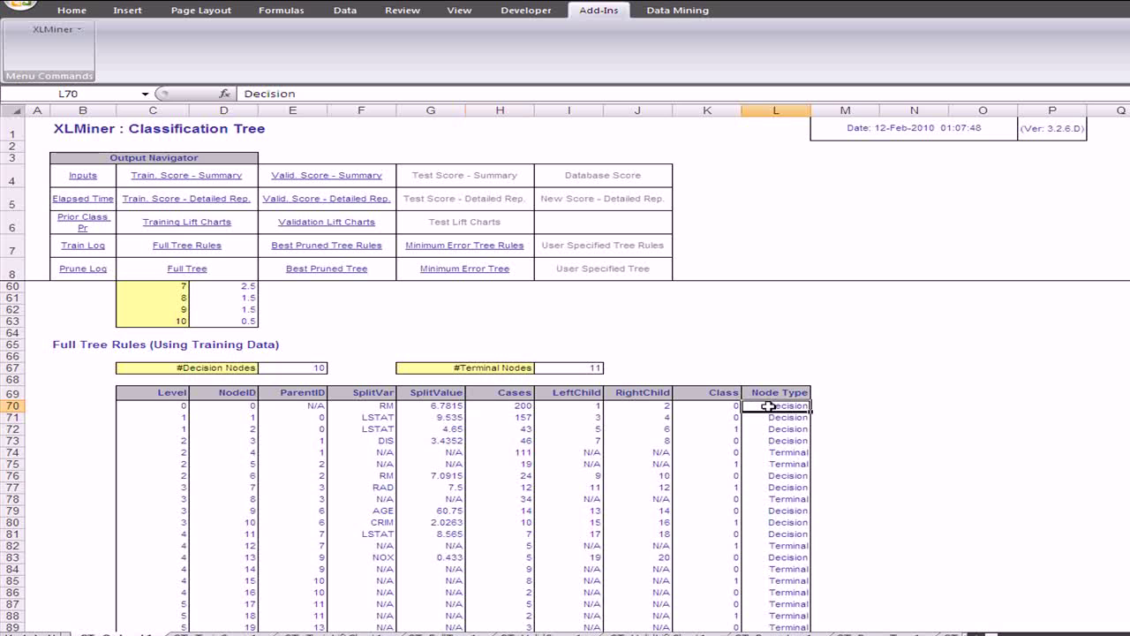
{"action": "left_click", "coordinate": [773, 455]}
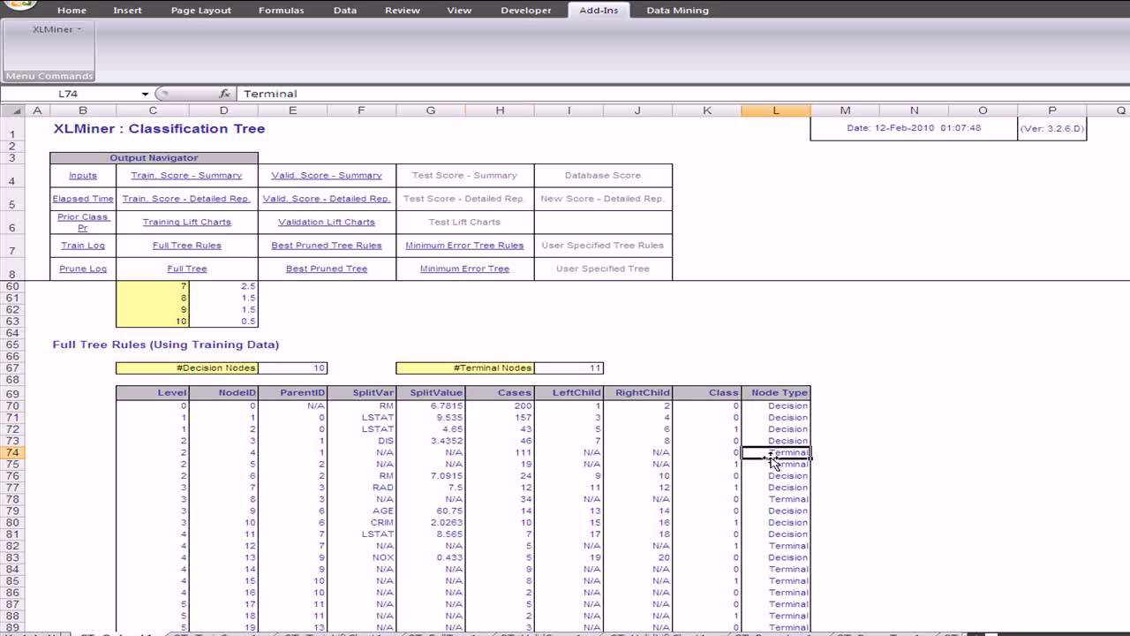
Examine the Best Pruned Tree Rules and Minimum Error Tree Rules tables based on the validation data.
{"action": "scroll", "coordinate": [724, 461], "scroll_direction": "down", "scroll_amount": 7}
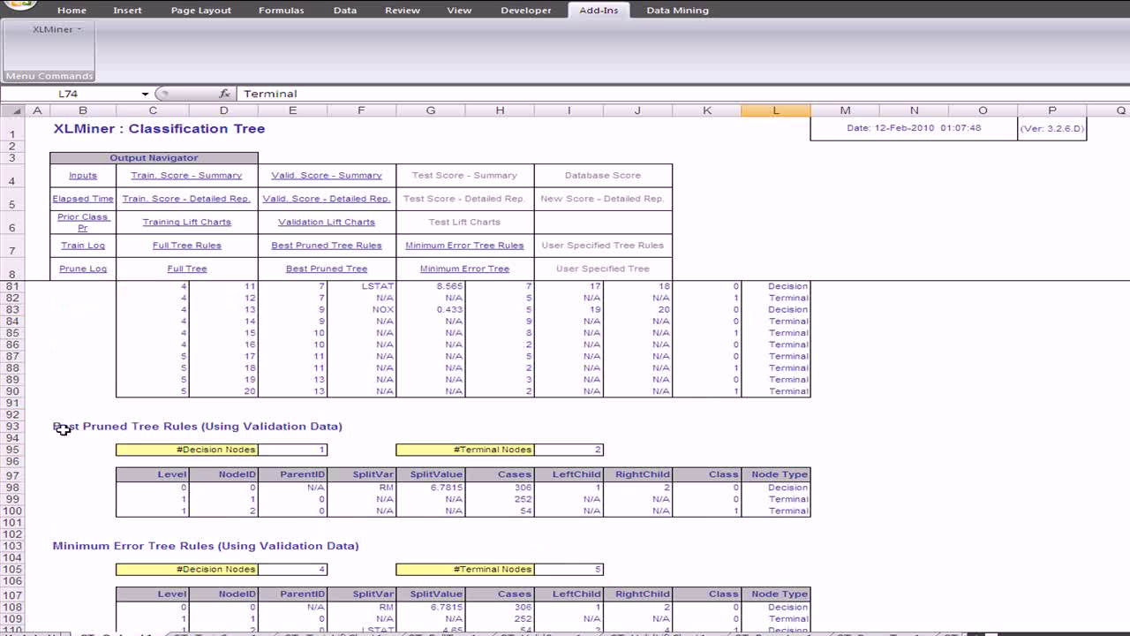
{"action": "left_click_drag", "start_coordinate": [59, 427], "coordinate": [189, 431]}
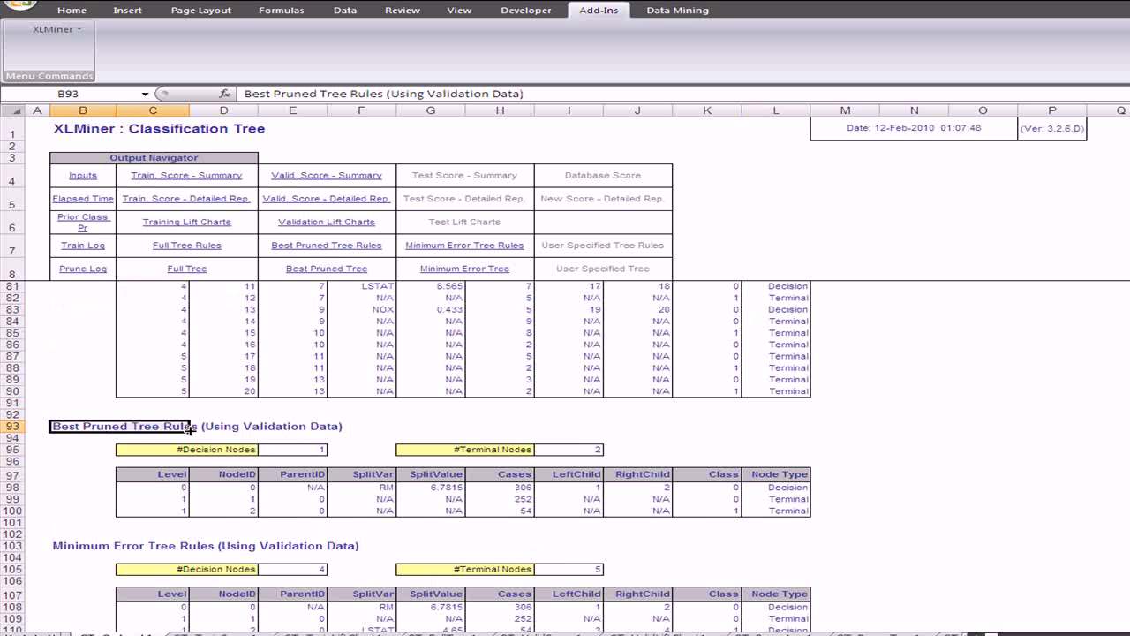
{"action": "left_click", "coordinate": [73, 474]}
{"action": "scroll", "coordinate": [73, 477], "scroll_direction": "down", "scroll_amount": 5}
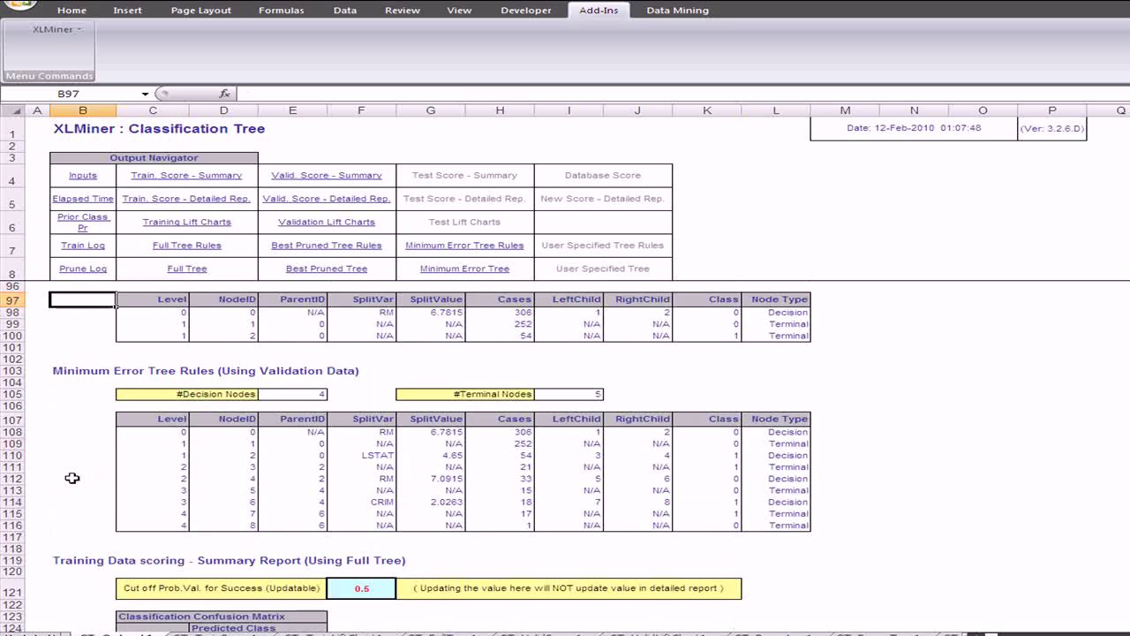
{"action": "scroll", "coordinate": [72, 478], "scroll_direction": "down", "scroll_amount": 2}
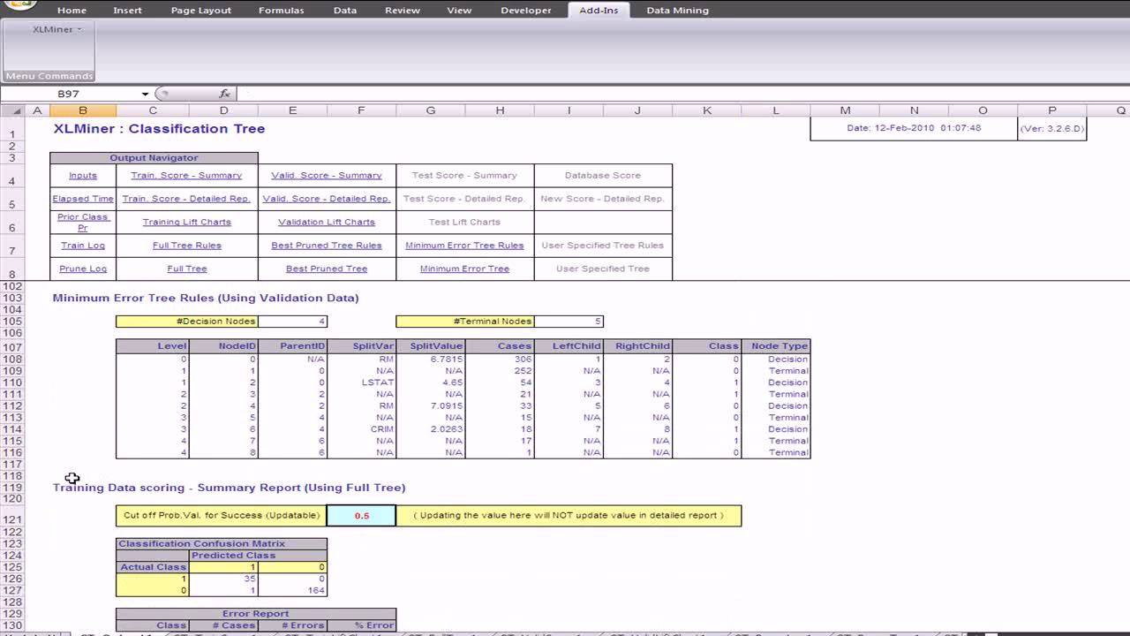
Examine the Full Tree diagram, reading the decision rules of the RM, LSTAT and DIS nodes, and return to the output navigator.
{"action": "scroll", "coordinate": [72, 478], "scroll_direction": "up", "scroll_amount": 15}
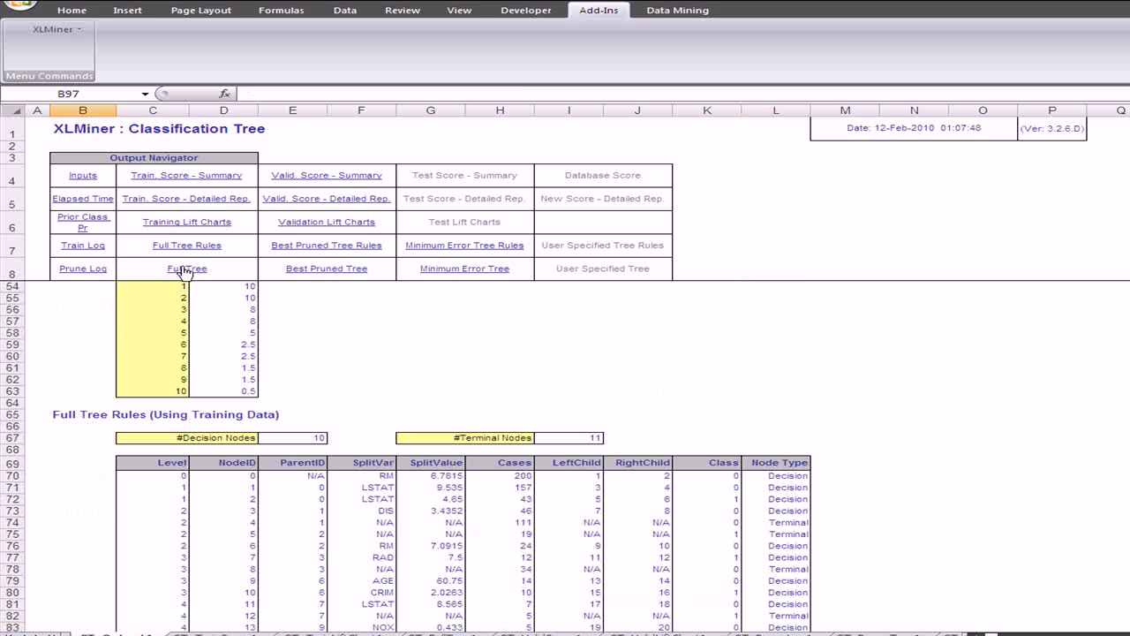
{"action": "left_click", "coordinate": [185, 271]}
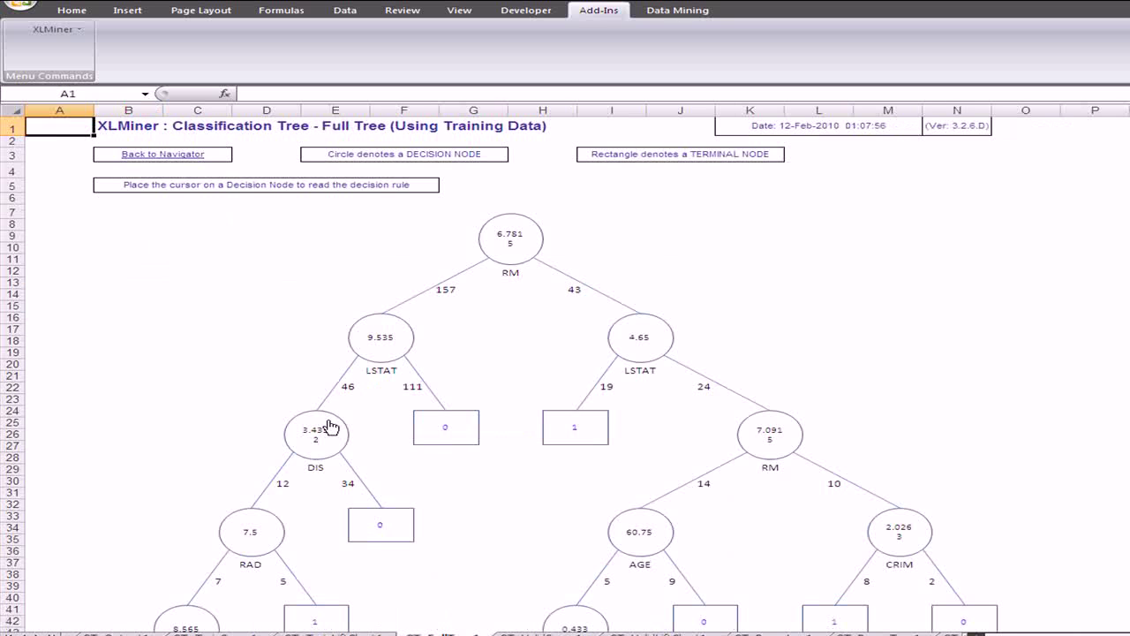
{"action": "mouse_move", "coordinate": [514, 258]}
{"action": "scroll", "coordinate": [498, 322], "scroll_direction": "down", "scroll_amount": 3}
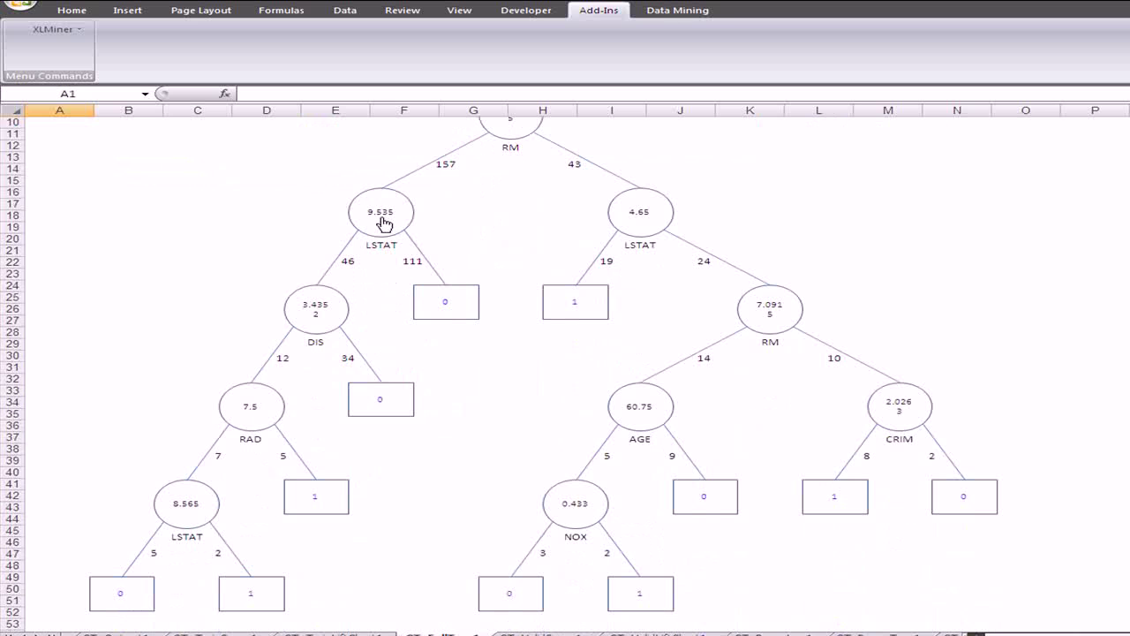
{"action": "mouse_move", "coordinate": [383, 221]}
{"action": "mouse_move", "coordinate": [327, 310]}
{"action": "scroll", "coordinate": [292, 452], "scroll_direction": "up", "scroll_amount": 3}
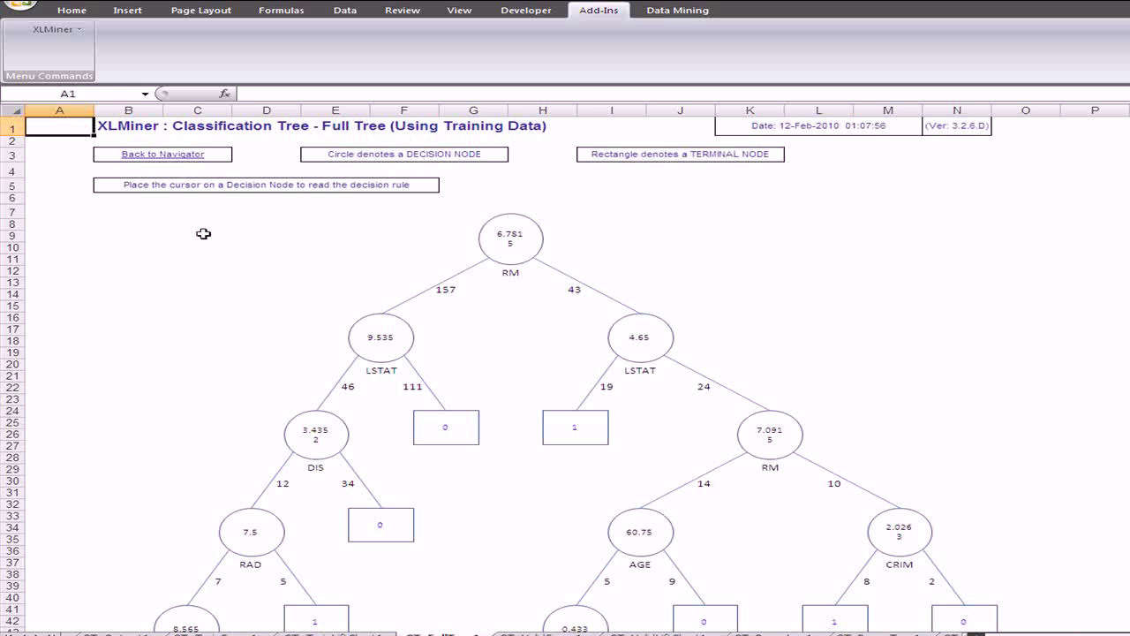
{"action": "left_click", "coordinate": [171, 160]}
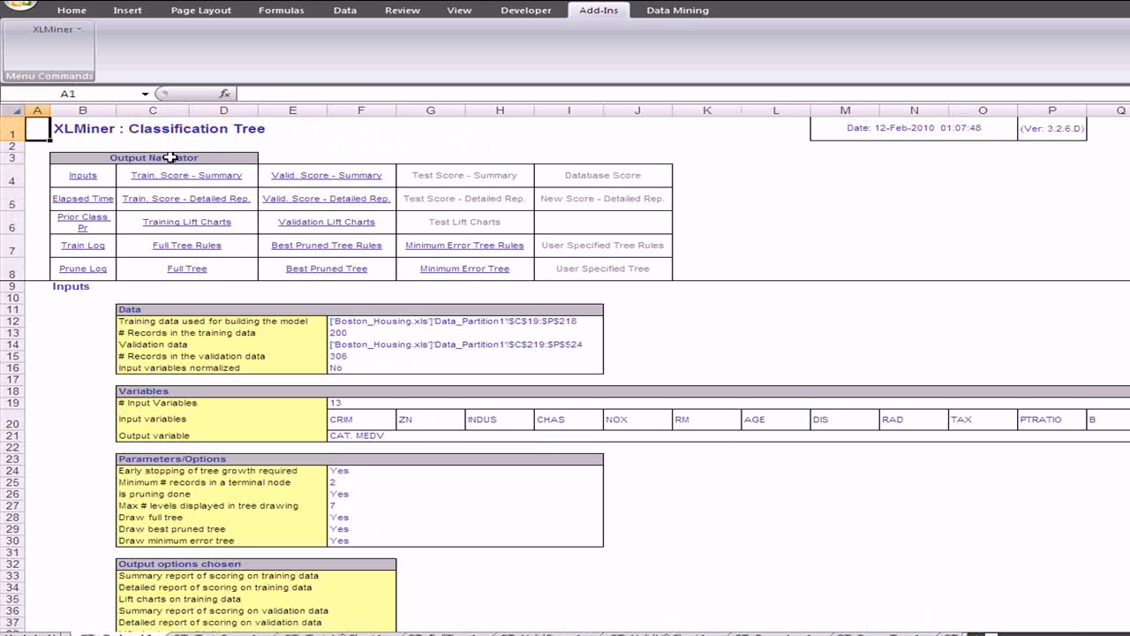
View the Best Pruned Tree and Minimum Error Tree diagrams and the Minimum Error Tree Rules table from the output navigator.
{"action": "left_click", "coordinate": [325, 268]}
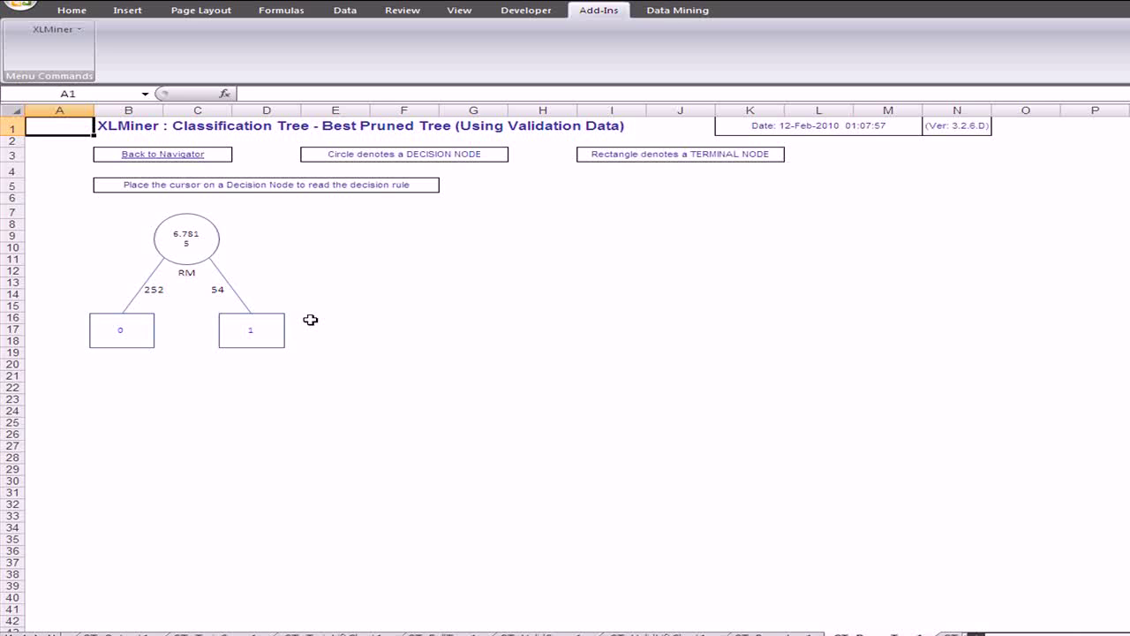
{"action": "left_click", "coordinate": [163, 155]}
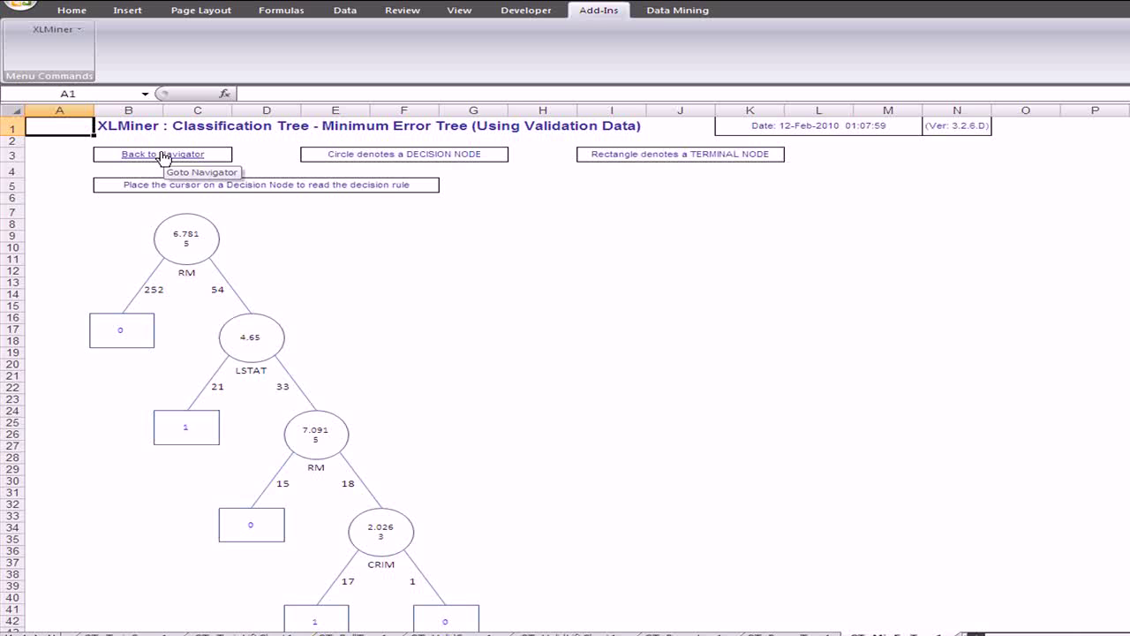
{"action": "scroll", "coordinate": [162, 155], "scroll_direction": "down", "scroll_amount": 6}
{"action": "scroll", "coordinate": [162, 156], "scroll_direction": "up", "scroll_amount": 6}
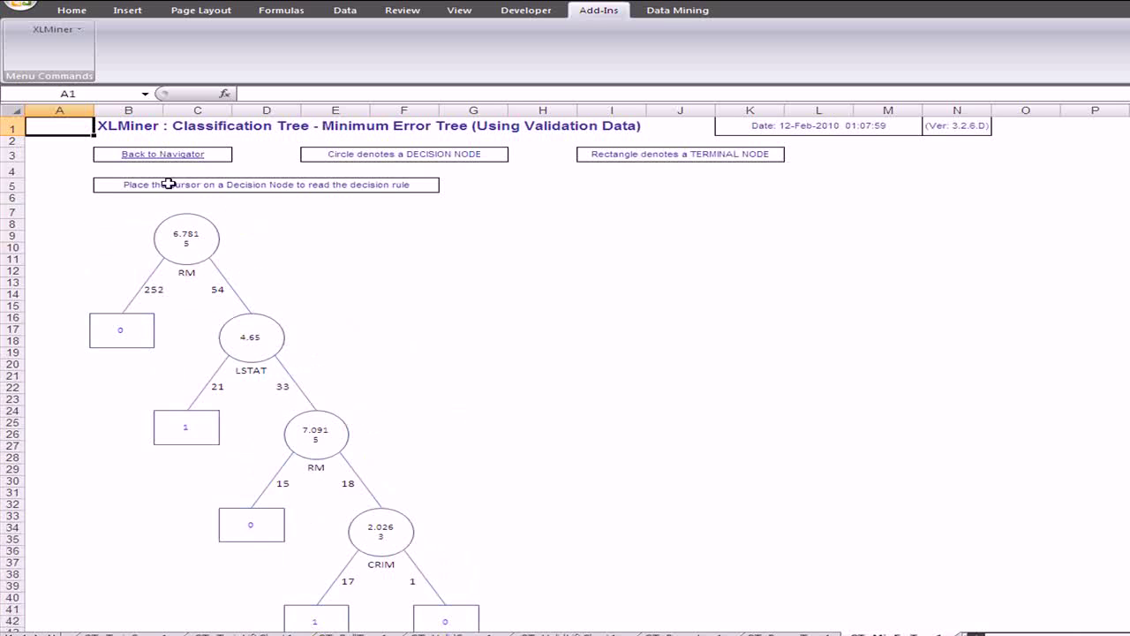
{"action": "left_click", "coordinate": [162, 154]}
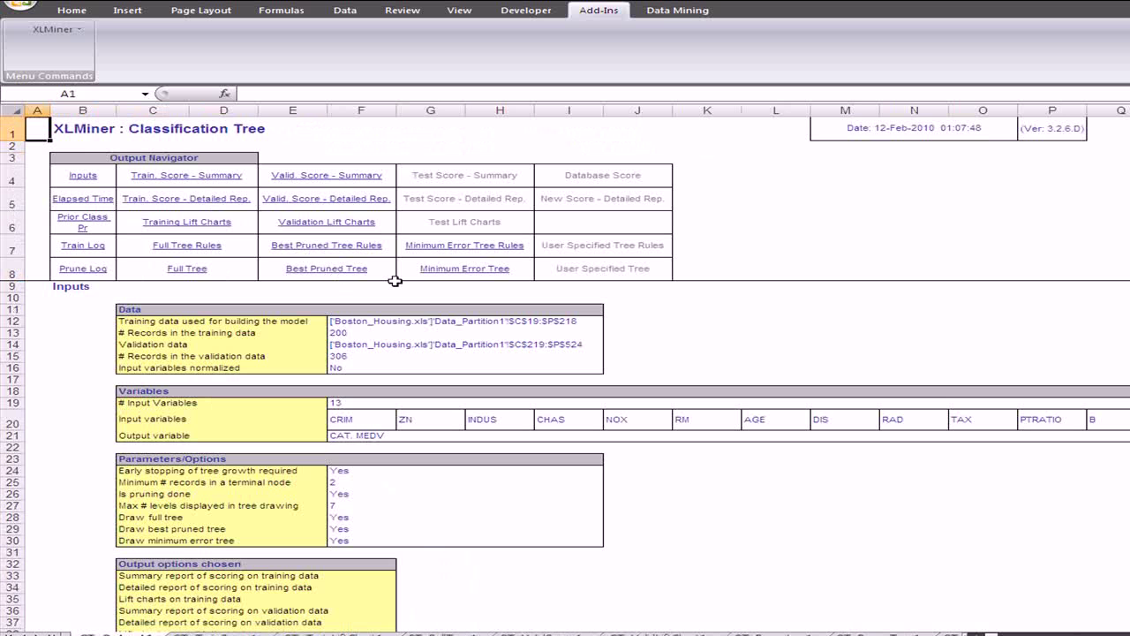
{"action": "left_click", "coordinate": [438, 249]}
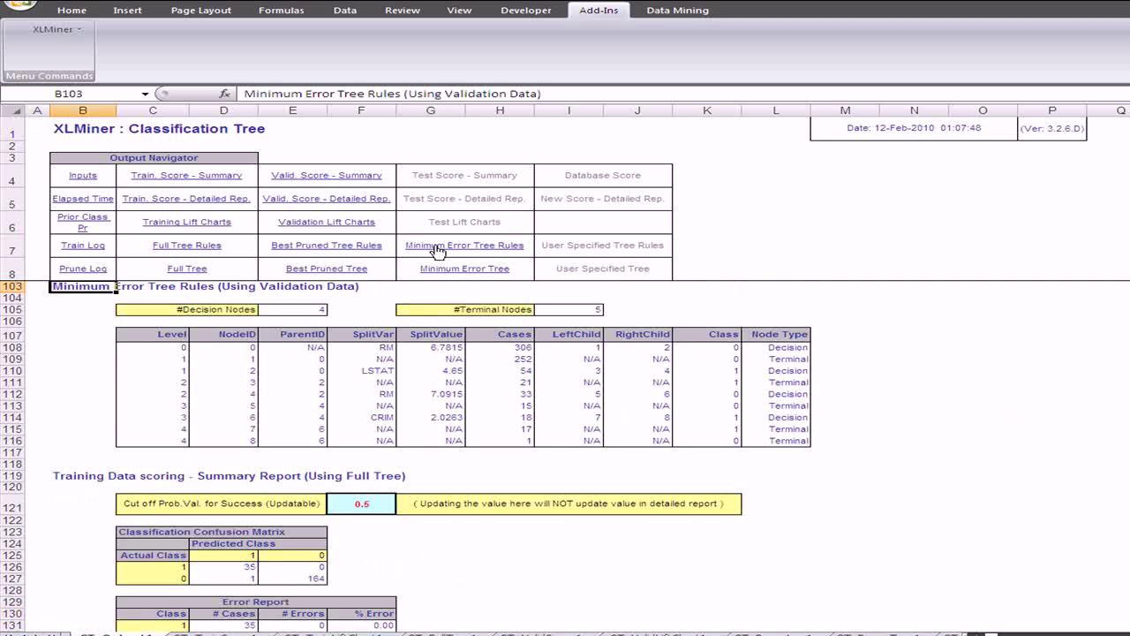